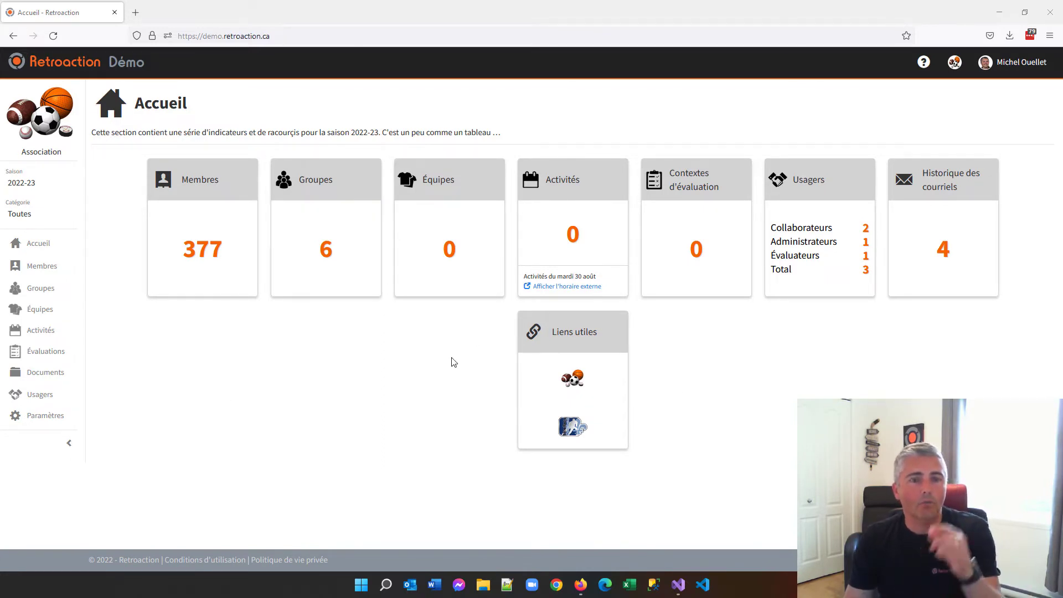
Step: Open the list of activity types in the organization's settings
left_click(45, 416)
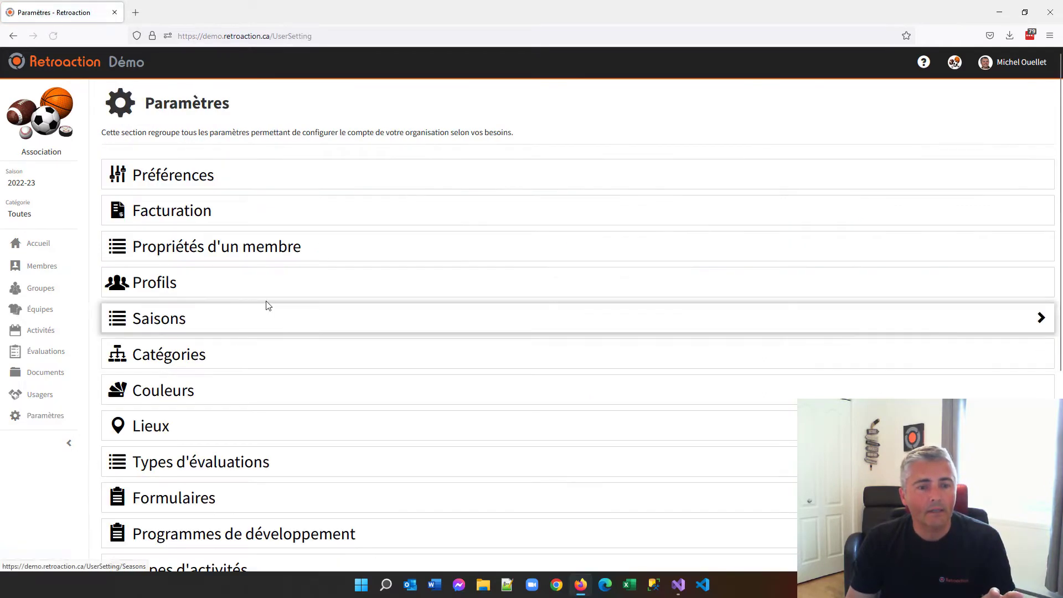
scroll(266, 302, "down", 4)
left_click(164, 351)
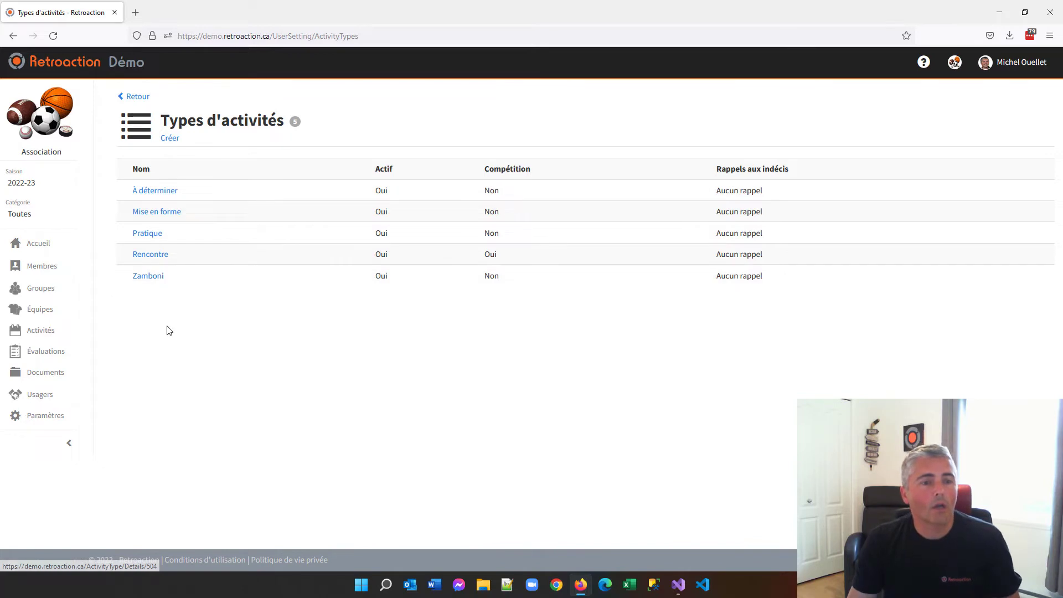
Step: Start creating a new activity and set its type to À déterminer
left_click(41, 331)
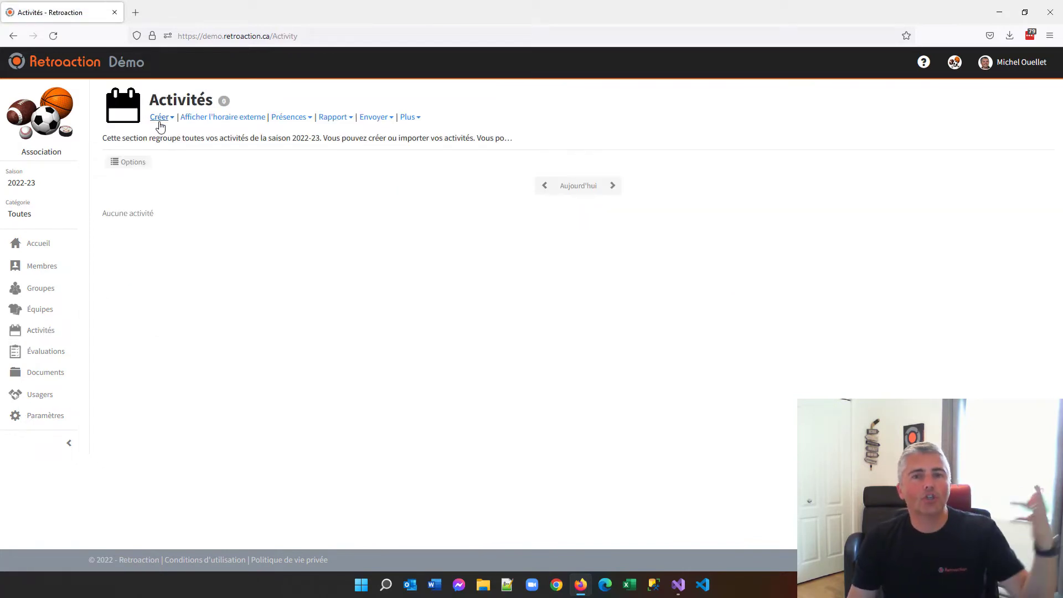
left_click(159, 123)
left_click(170, 138)
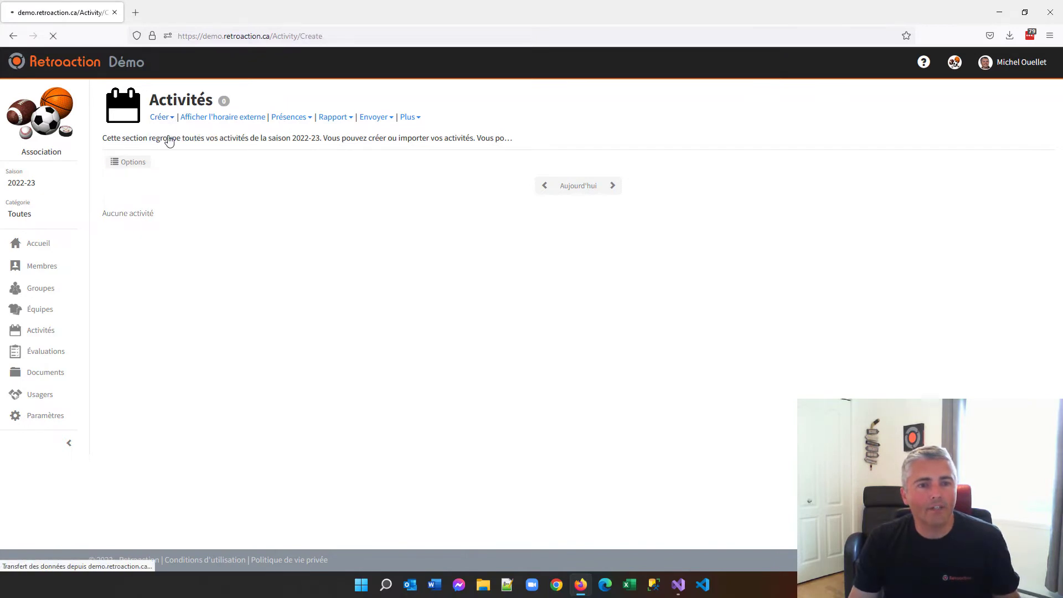
left_click(233, 227)
left_click(229, 266)
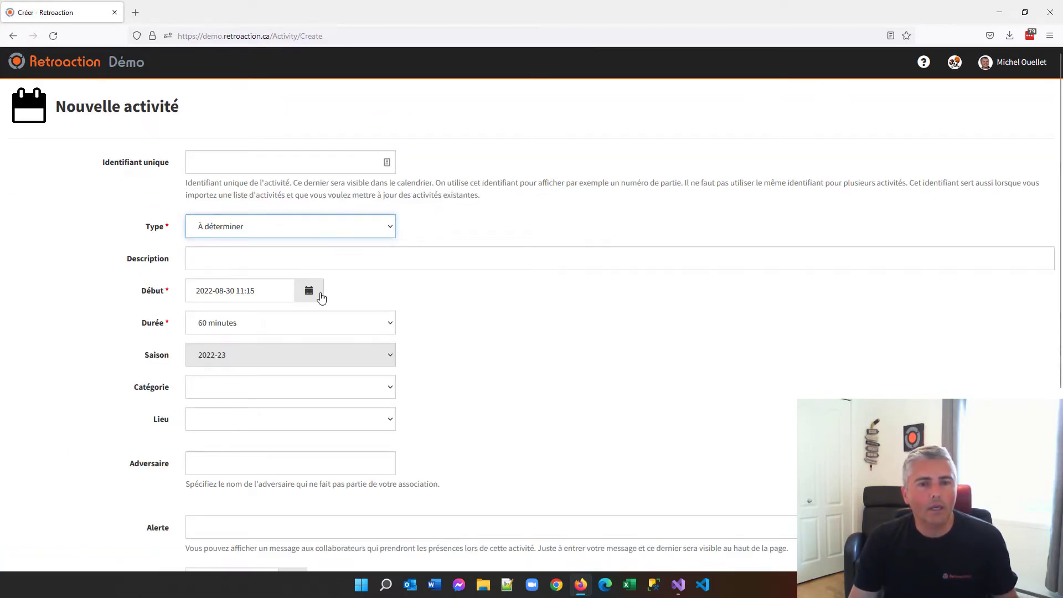
Step: Set the new activity's start to 2022-09-10 at 07:00
left_click(311, 293)
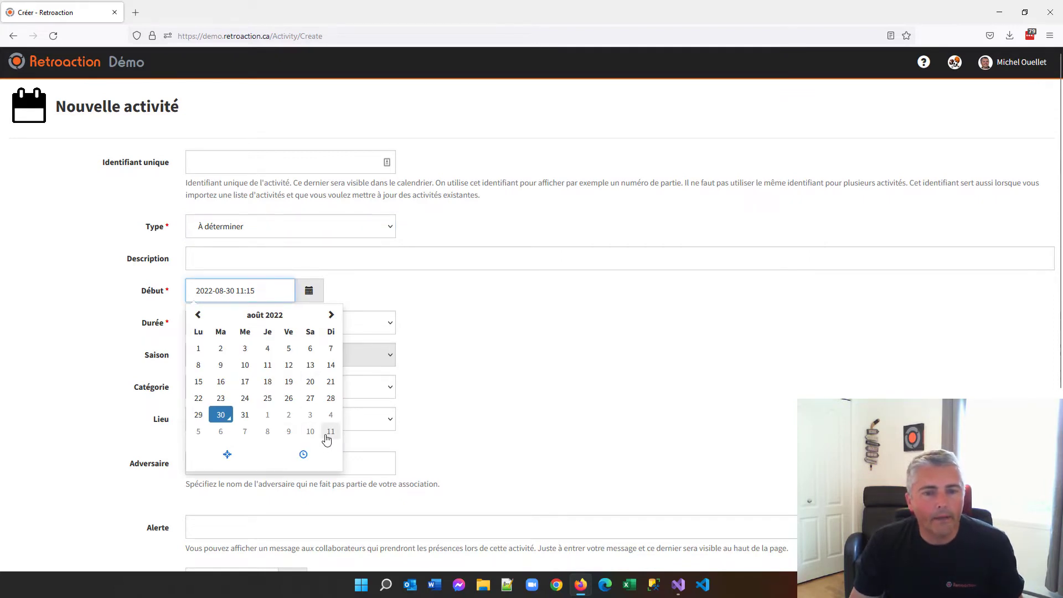
left_click(311, 433)
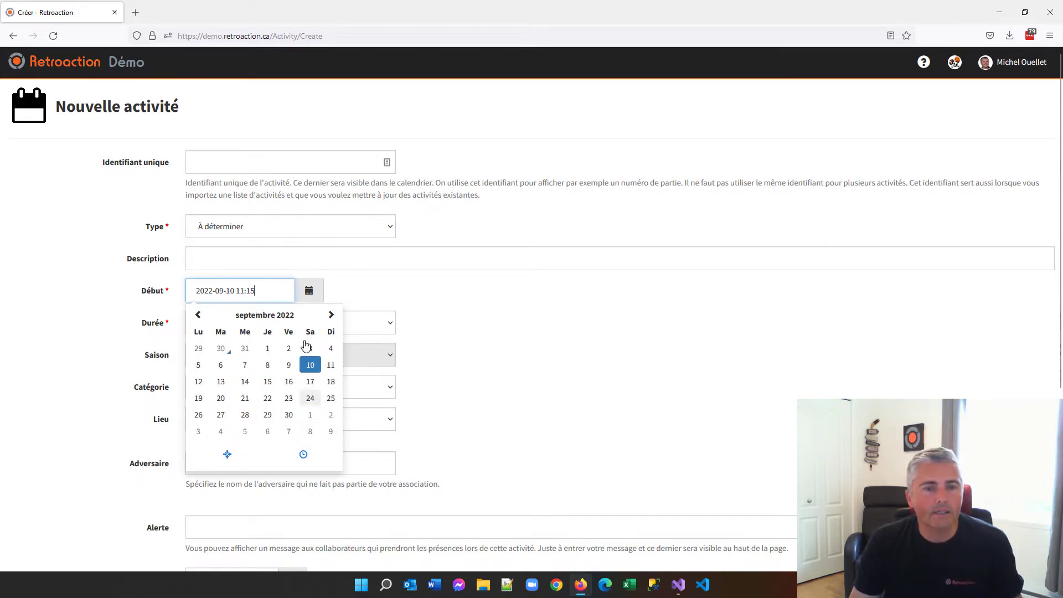
left_click(304, 455)
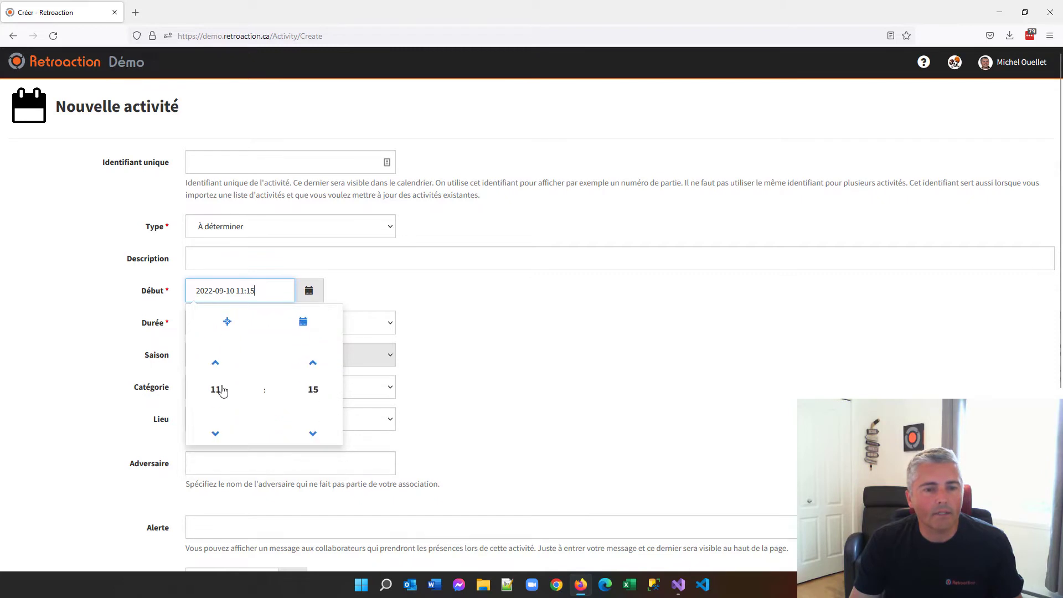
left_click(220, 387)
left_click(322, 370)
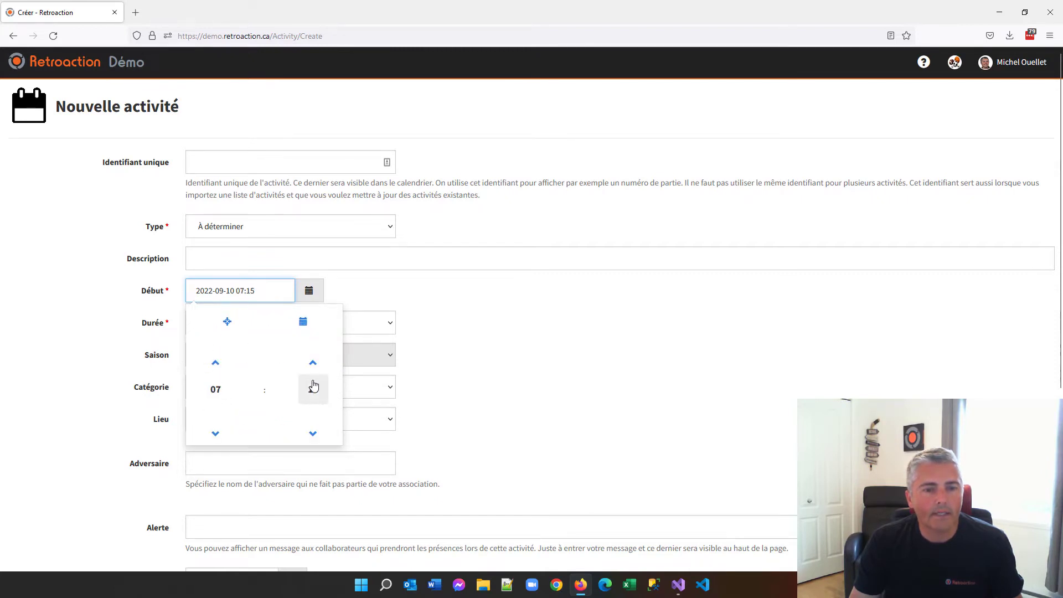
left_click(310, 388)
left_click(207, 351)
left_click(493, 342)
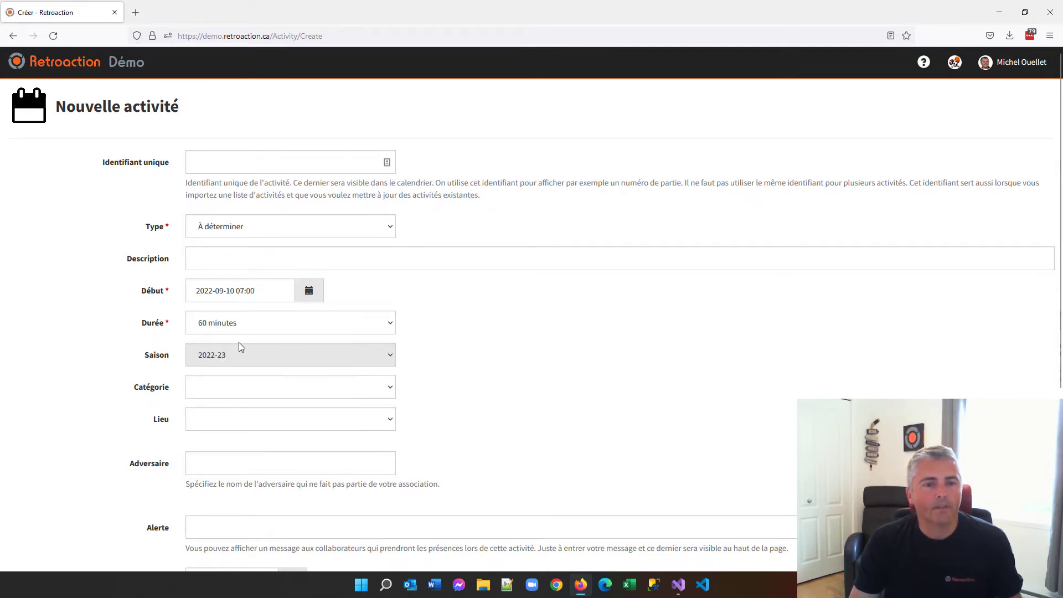
Step: Set the activity's duration to 300 minutes and its category to M7 (Pré-novice)
left_click(237, 327)
scroll(224, 273, "down", 5)
scroll(225, 273, "down", 5)
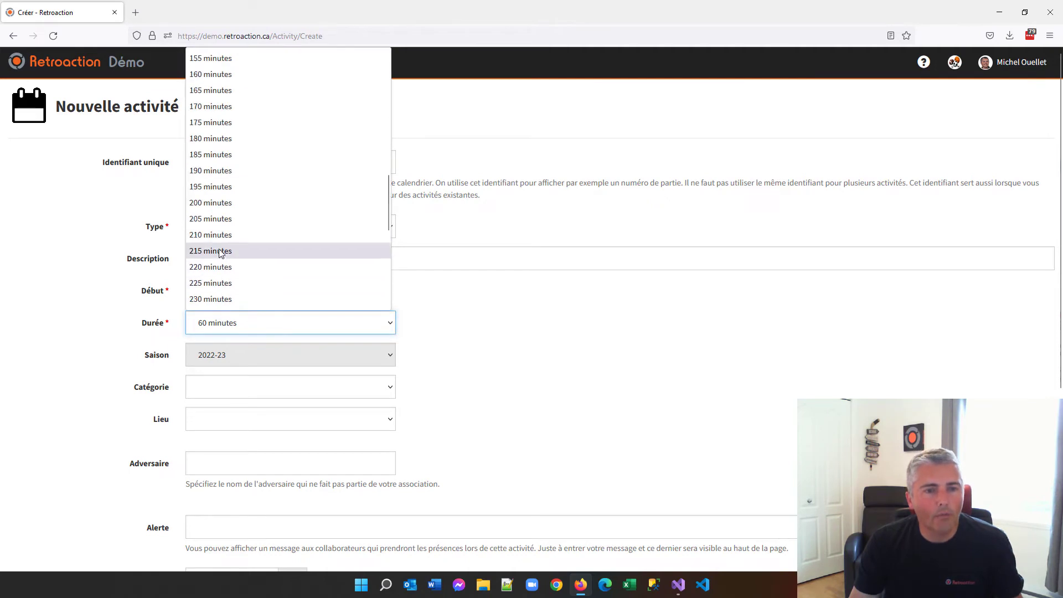
left_click(230, 269)
left_click(216, 393)
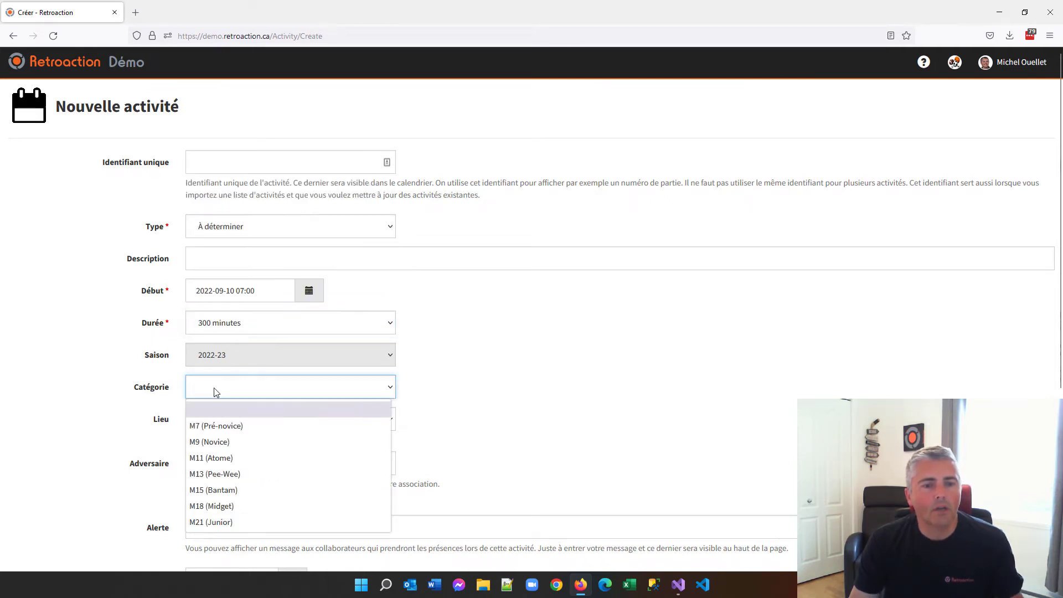
left_click(218, 428)
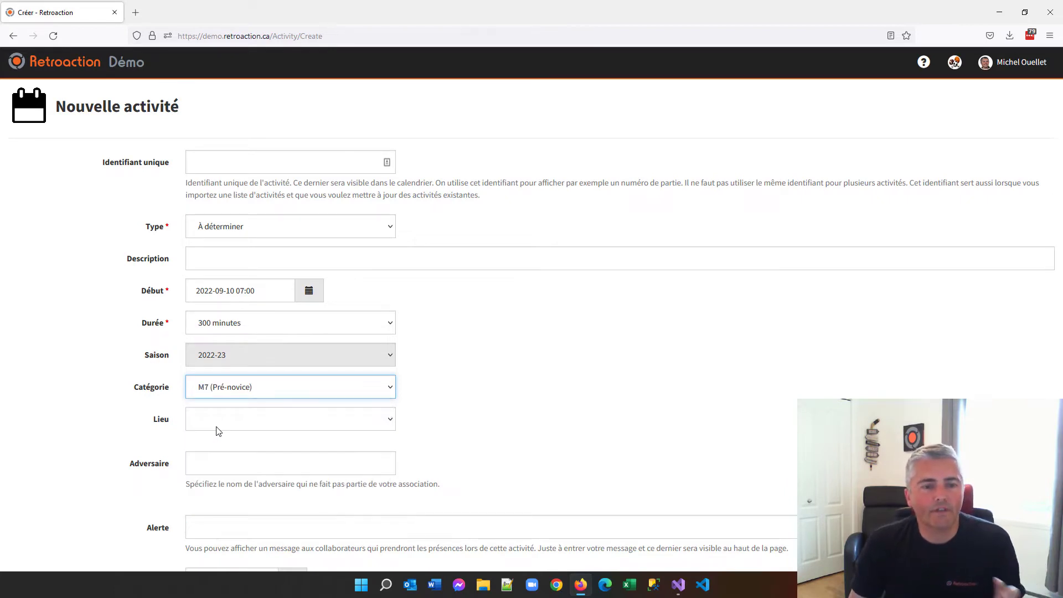
Step: Set the location to Centre Bell and create the activity
left_click(218, 431)
left_click(215, 456)
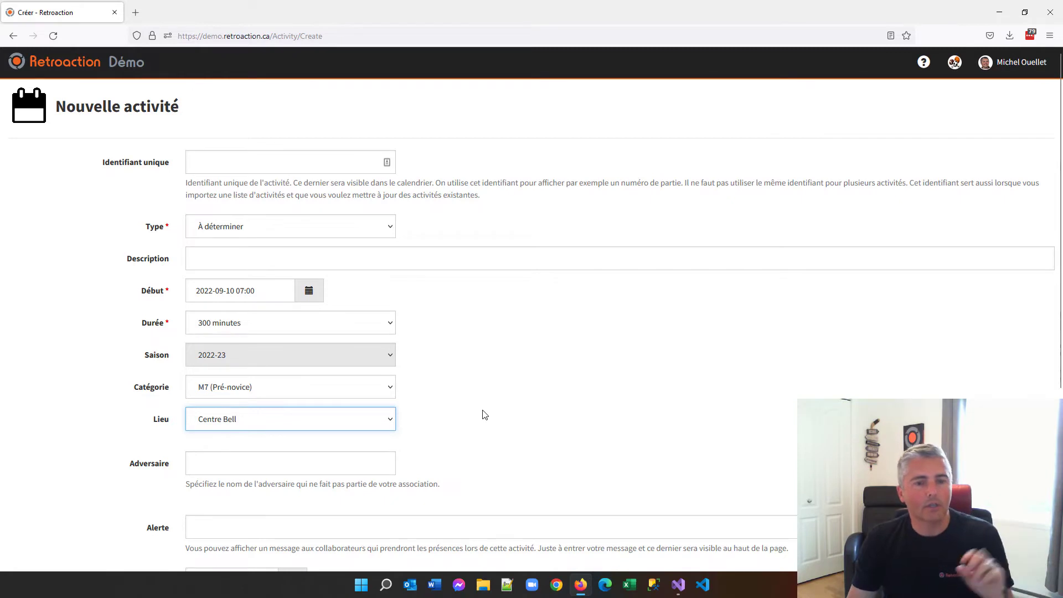
scroll(484, 414, "down", 5)
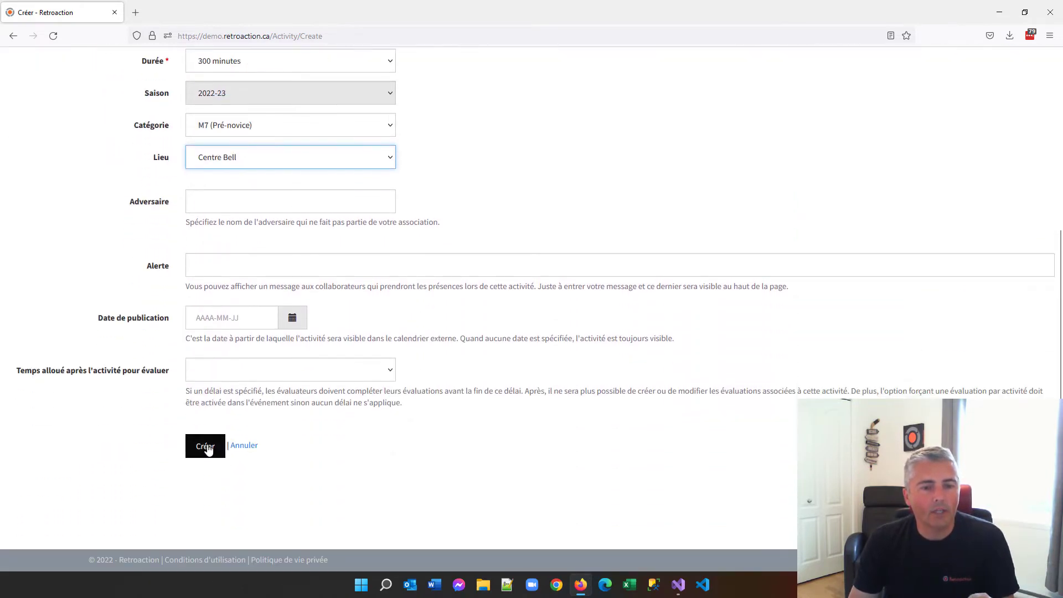
left_click(207, 448)
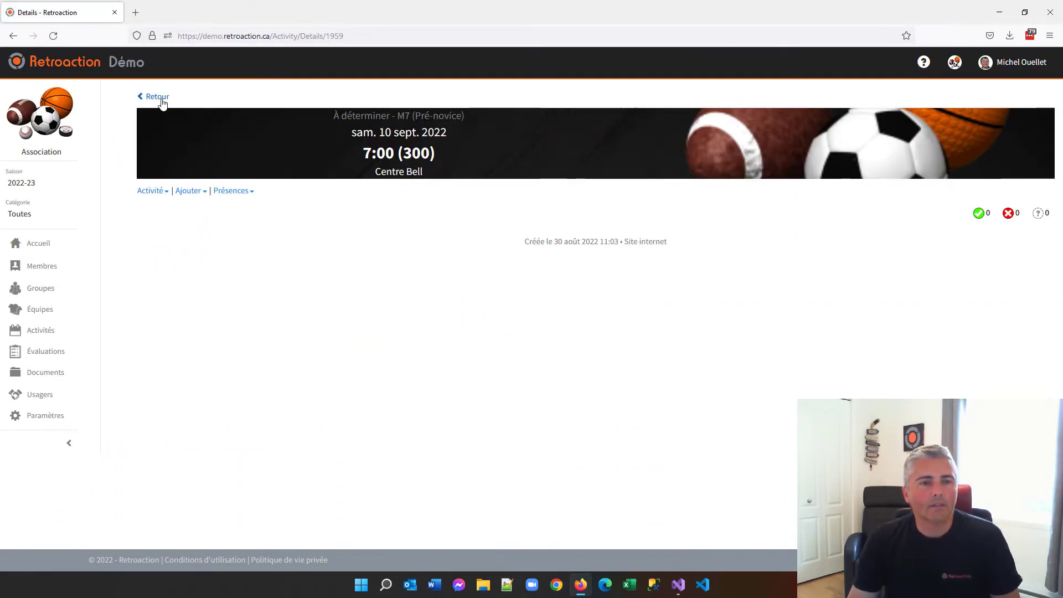
Step: Return to the activity list, reopen the September 10 activity's details and start dividing it
left_click(157, 97)
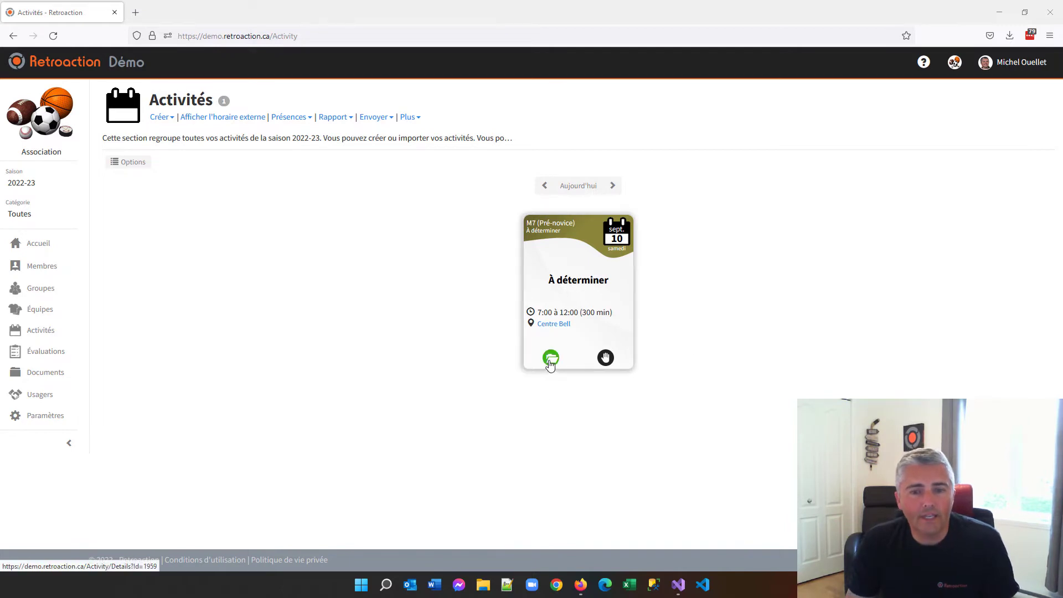
left_click(550, 361)
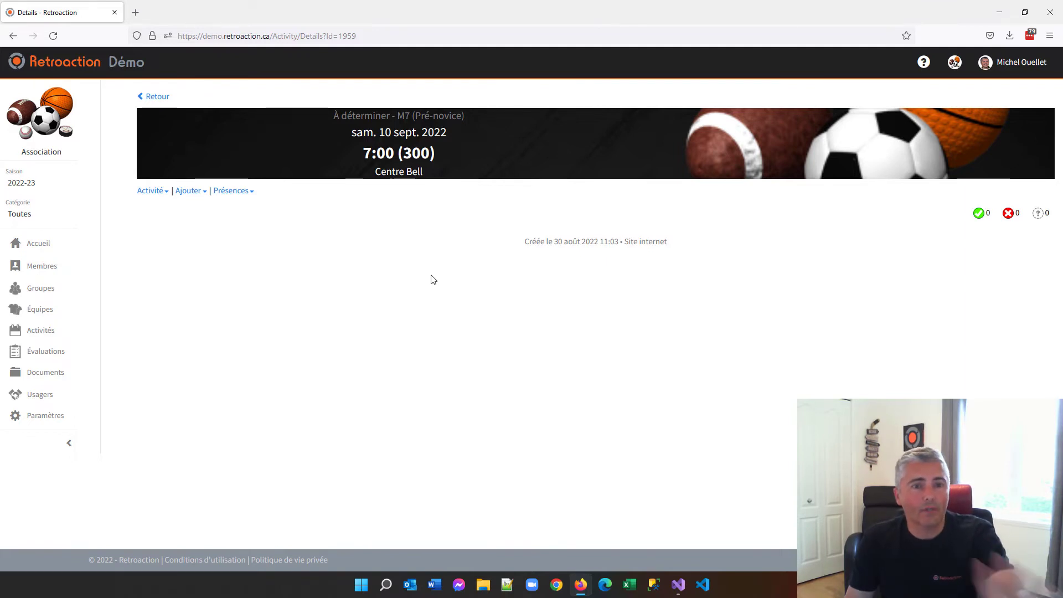
left_click(155, 192)
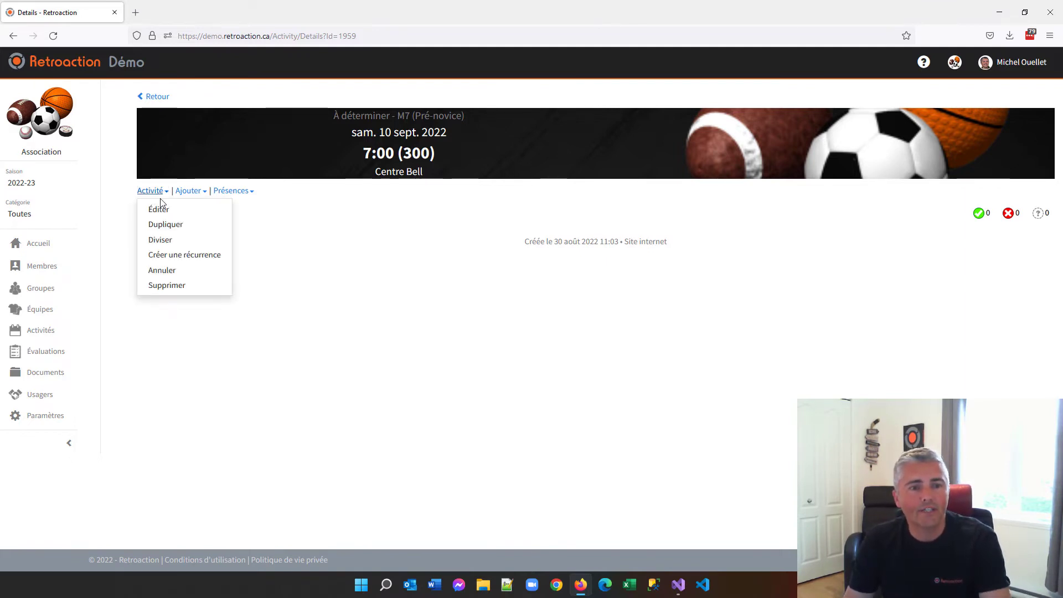
left_click(186, 241)
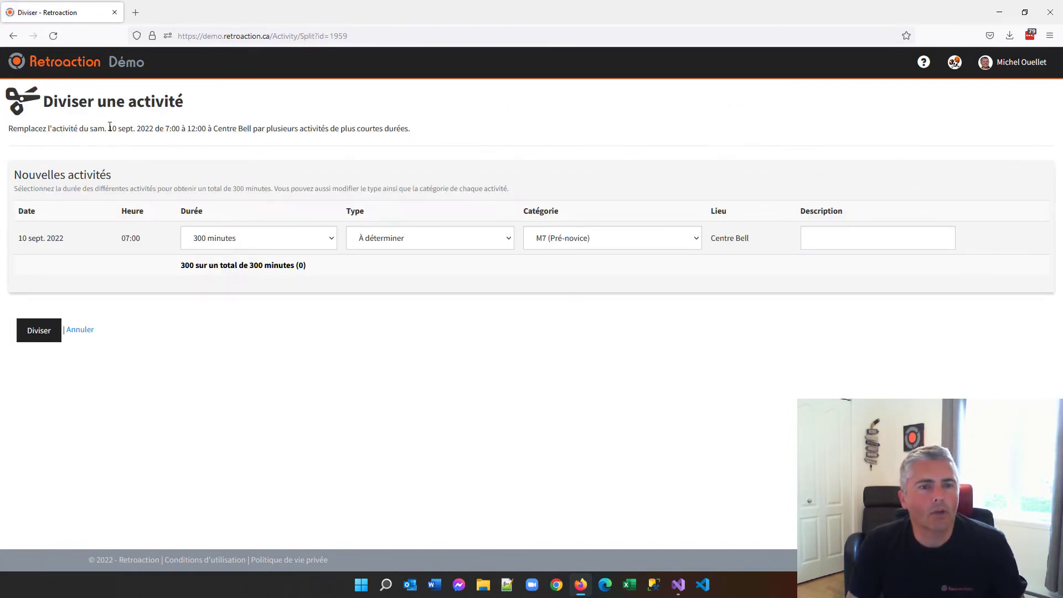
Step: Give the 07:00 activity a duration of 50 minutes and the type Pratique
left_click_drag(109, 128, 205, 129)
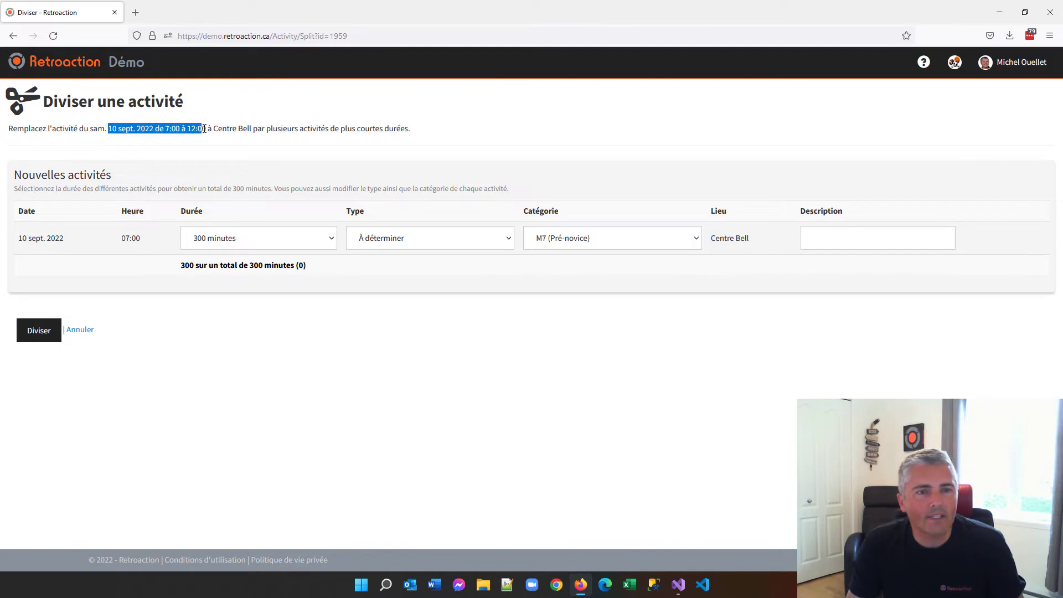
left_click(227, 241)
scroll(235, 320, "up", 10)
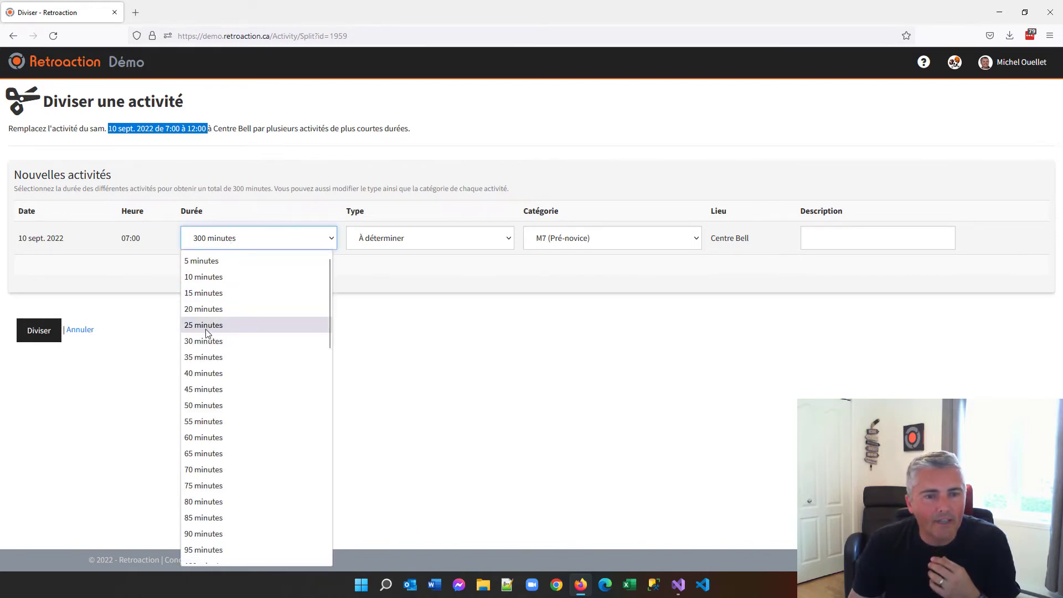
left_click(209, 407)
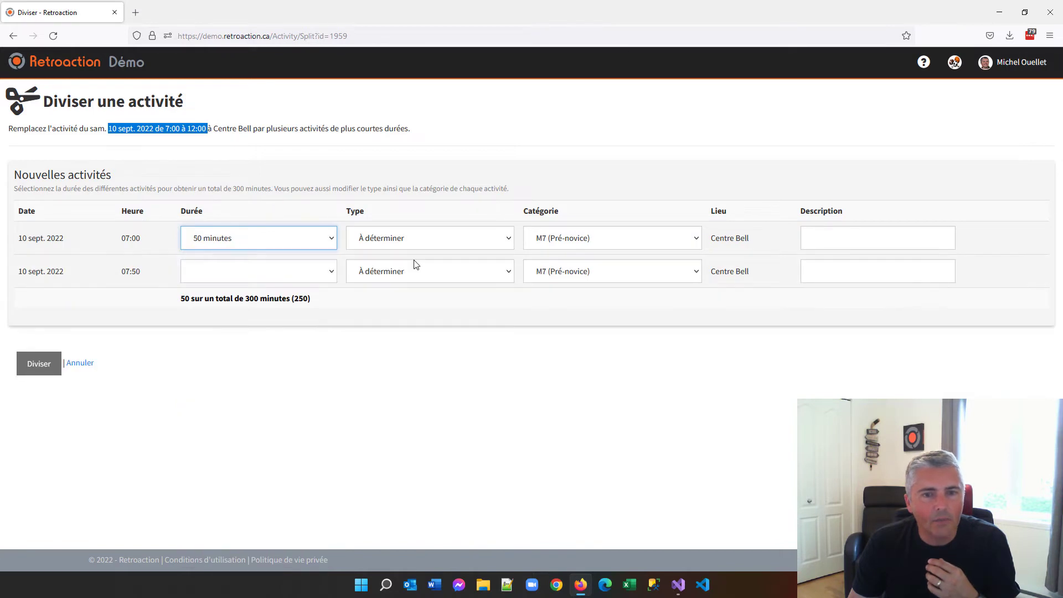
left_click(404, 243)
key("Escape")
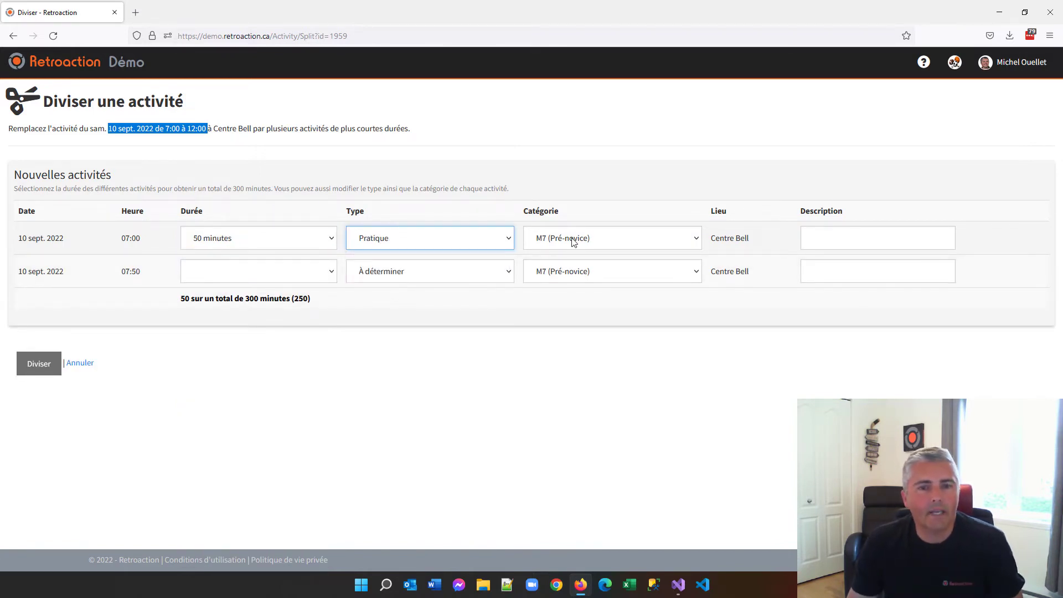
Step: Make the 07:50 activity a 10-minute Zamboni slot with a blank category
left_click(209, 272)
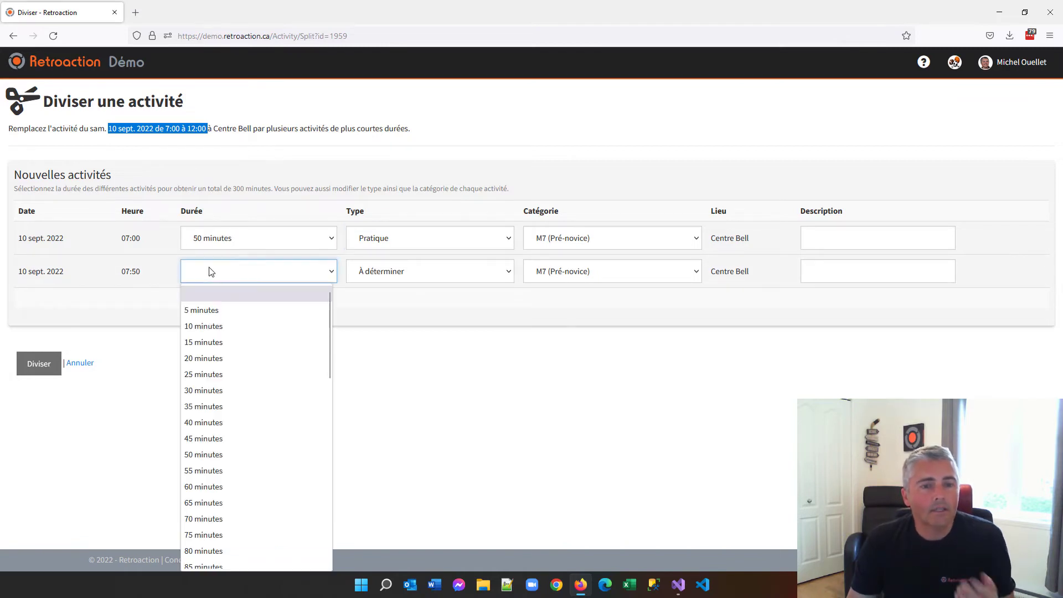
left_click(213, 326)
left_click(371, 277)
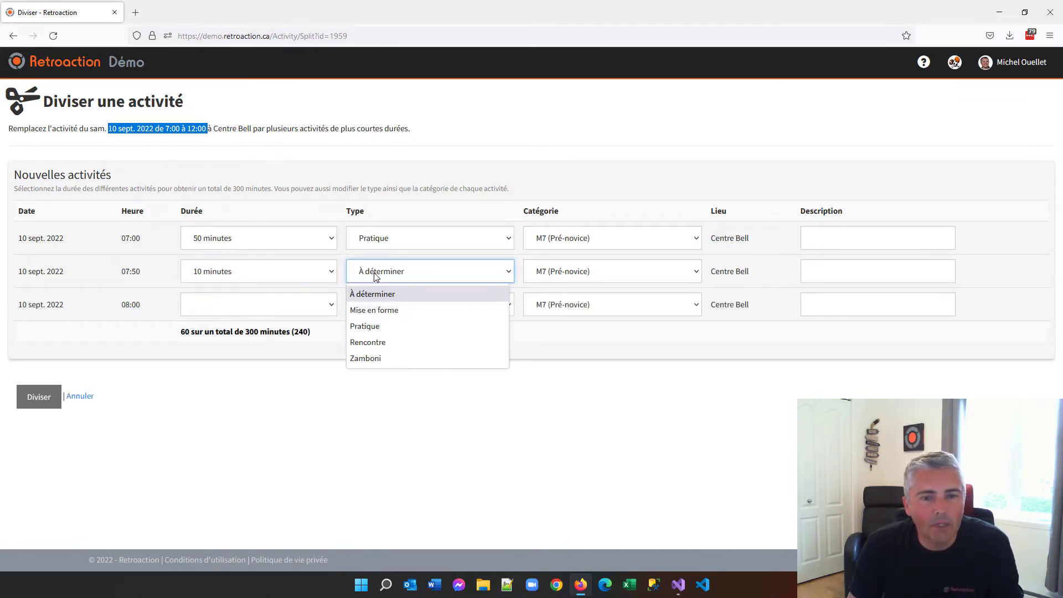
left_click(368, 358)
left_click(563, 275)
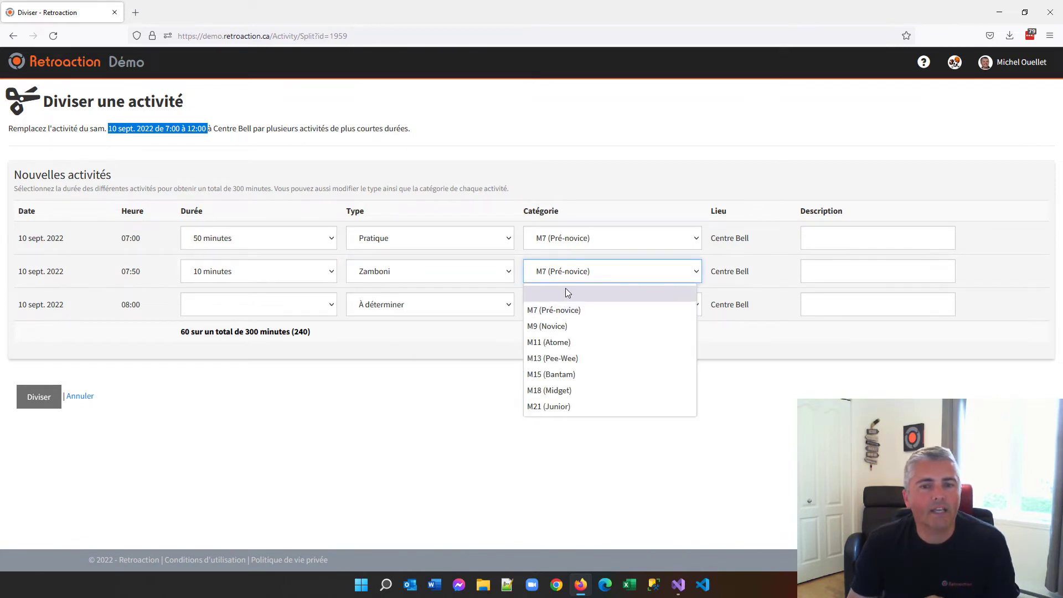
left_click(566, 292)
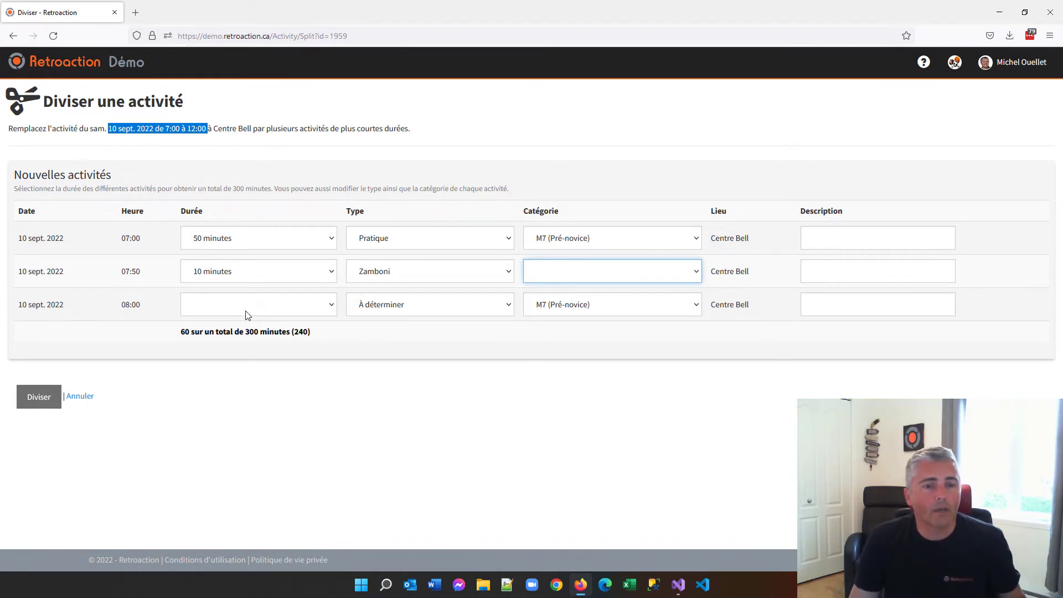
Step: Give the 08:00 activity a duration of 50 minutes and the type Pratique
left_click(207, 311)
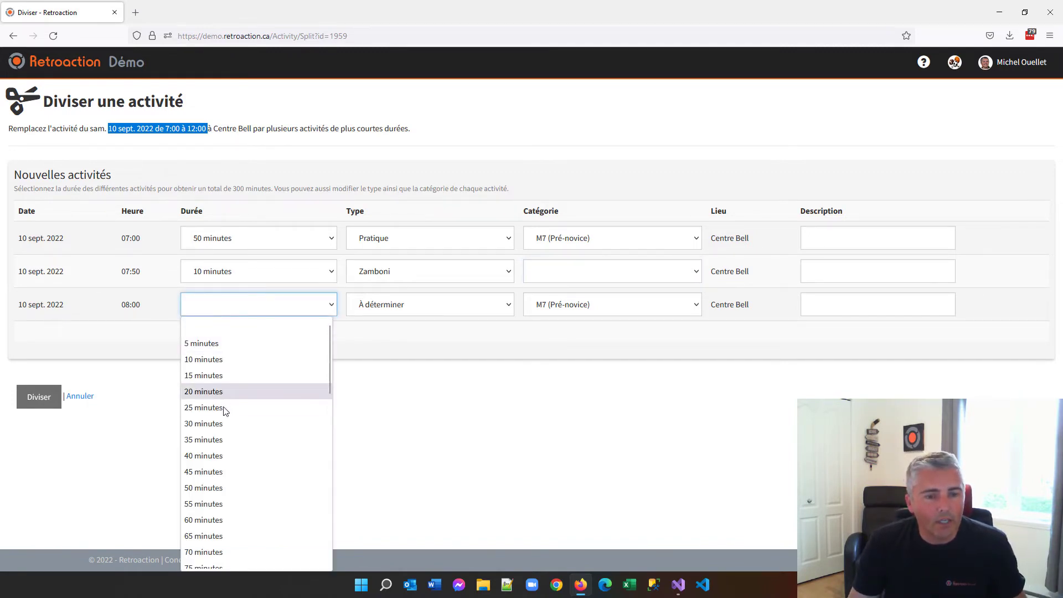
left_click(213, 487)
left_click(370, 312)
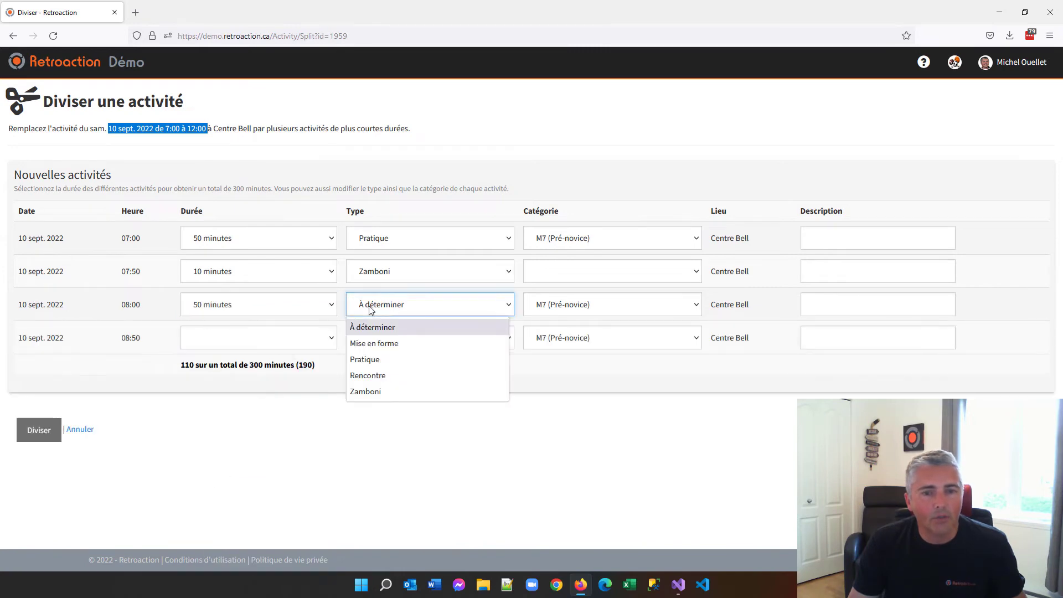
left_click(376, 359)
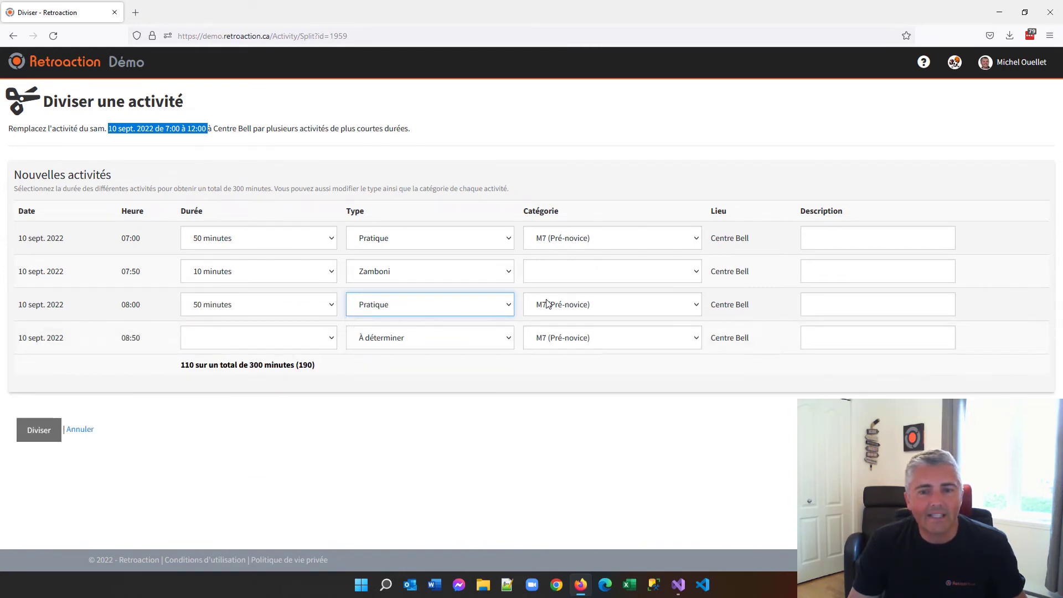
Step: Make the 08:50 activity a 10-minute Zamboni slot with a blank category
left_click(213, 333)
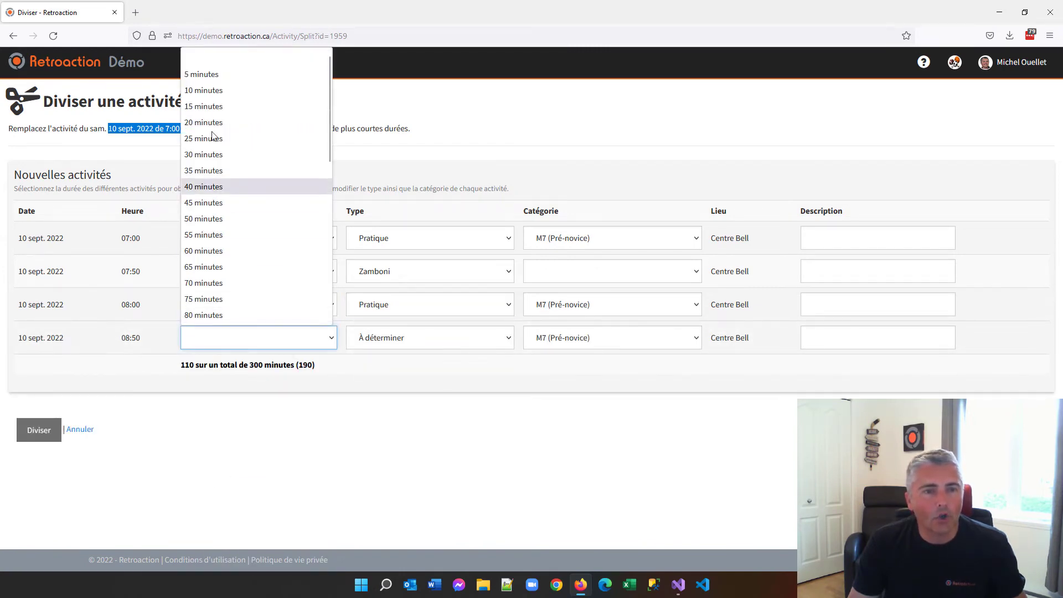
left_click(215, 93)
left_click(377, 342)
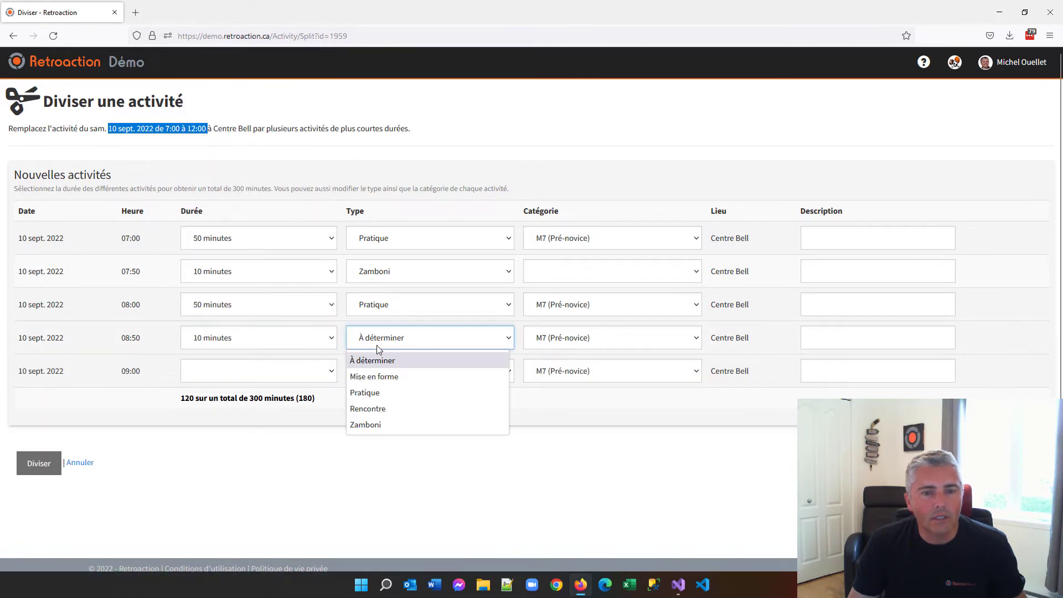
left_click(365, 424)
left_click(561, 335)
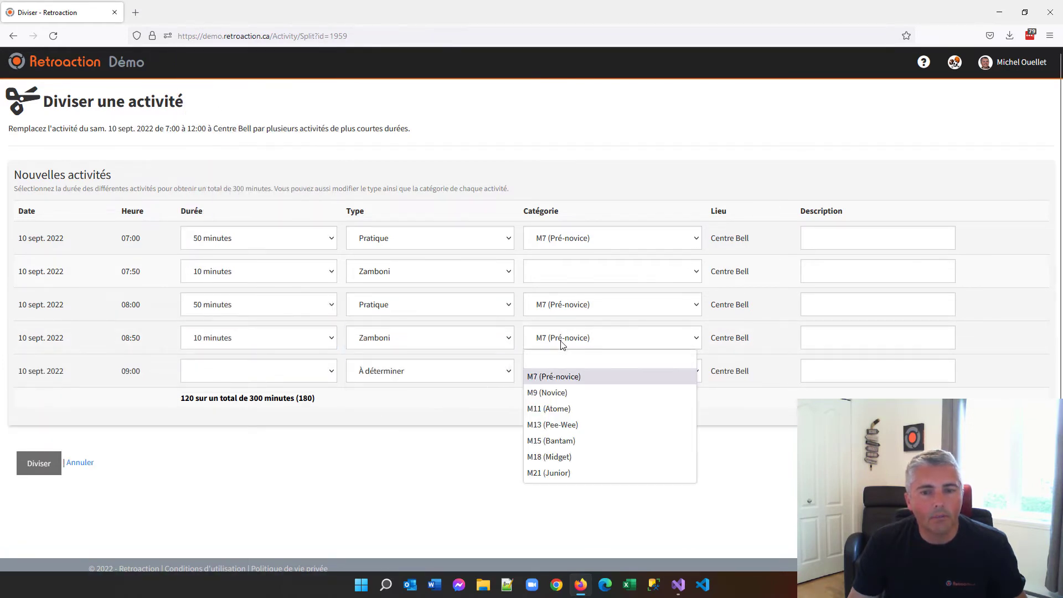
left_click(559, 361)
Step: Give the 09:00 activity a duration of 80 minutes, the type Rencontre and the category M11 (Atome)
left_click(211, 381)
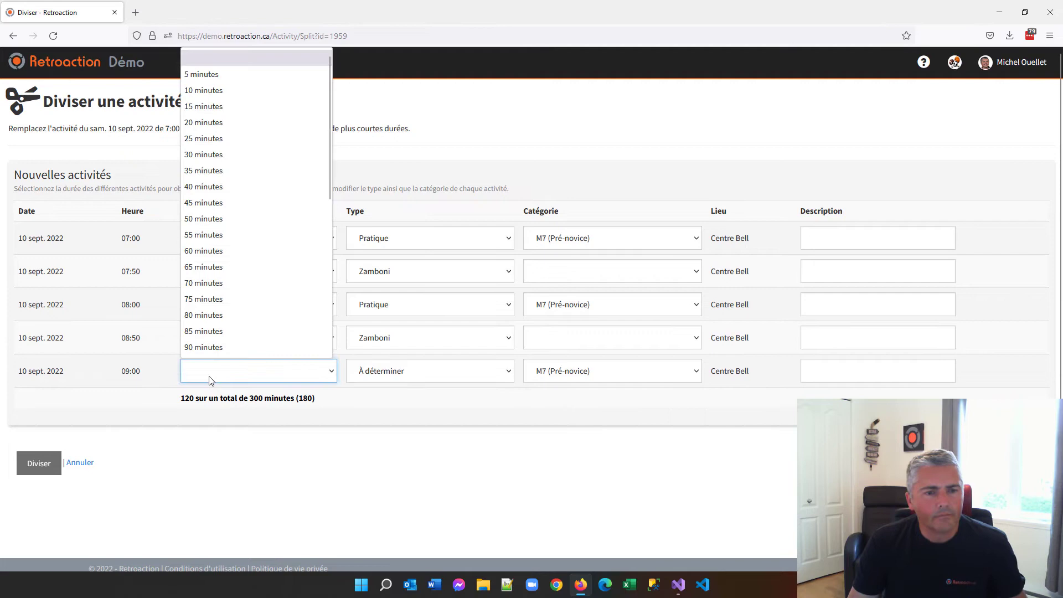
left_click(210, 315)
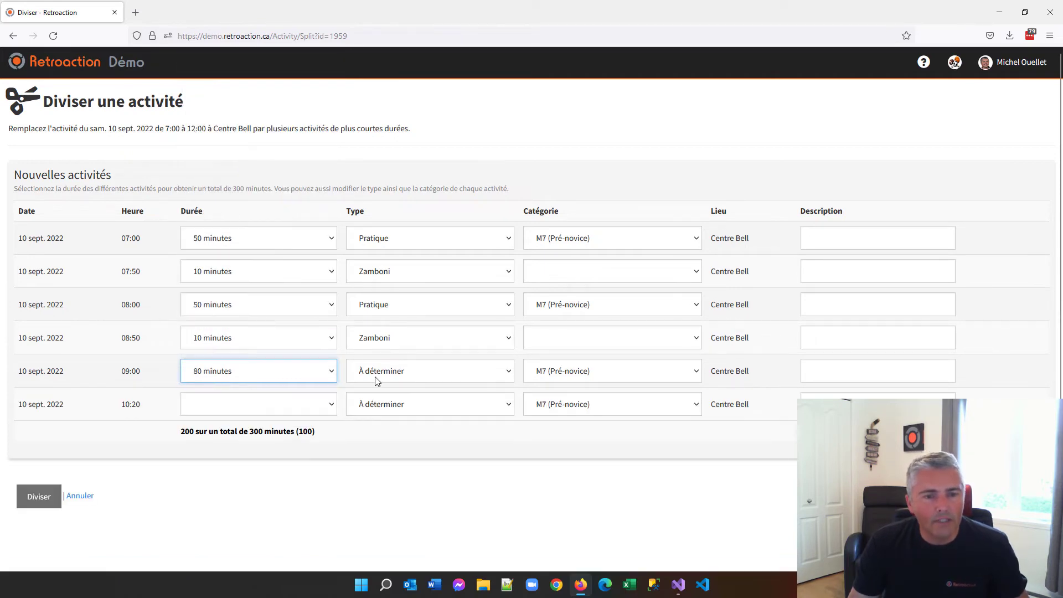
left_click(377, 381)
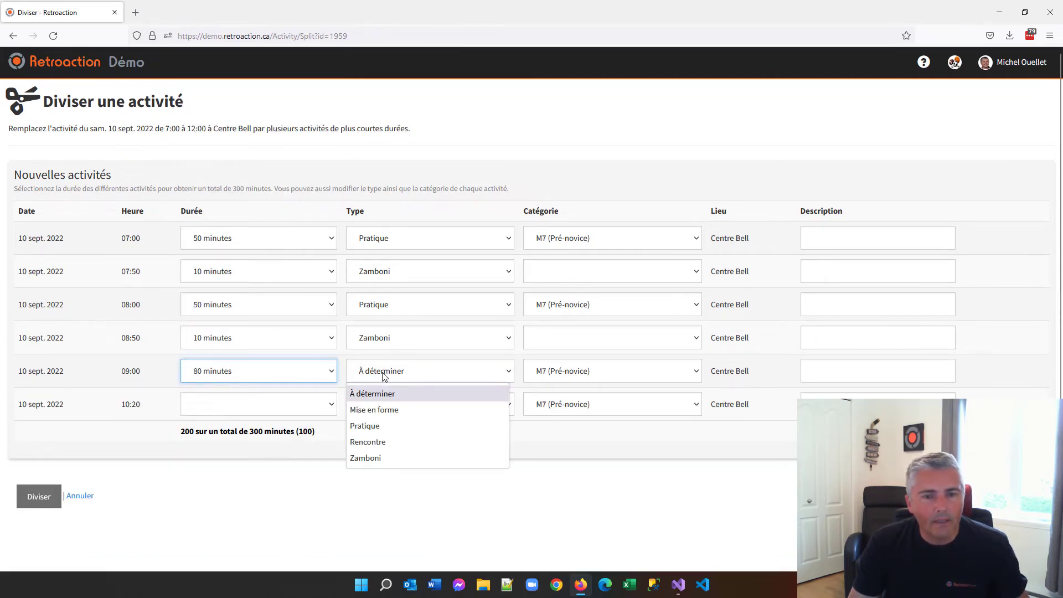
left_click(381, 441)
left_click(569, 378)
left_click(556, 441)
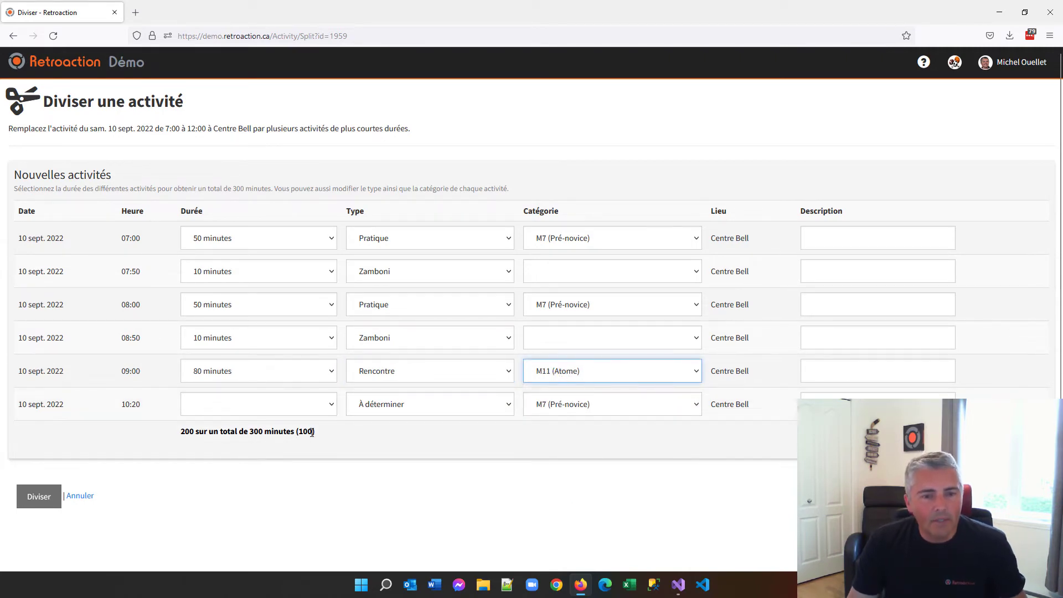
Step: Make the 10:20 activity a 10-minute Zamboni slot with a blank category
left_click(207, 409)
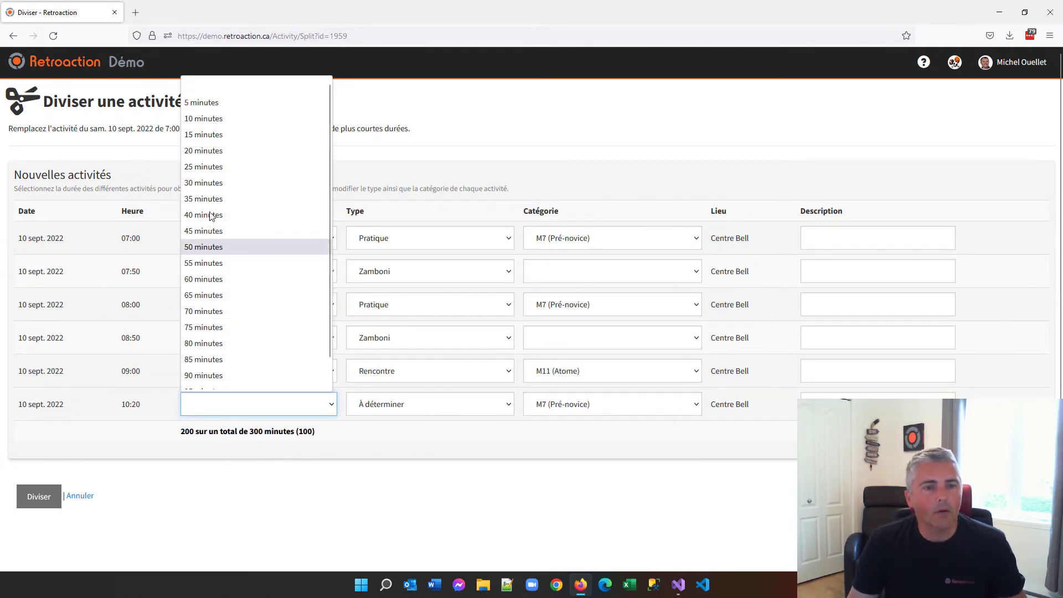
left_click(205, 119)
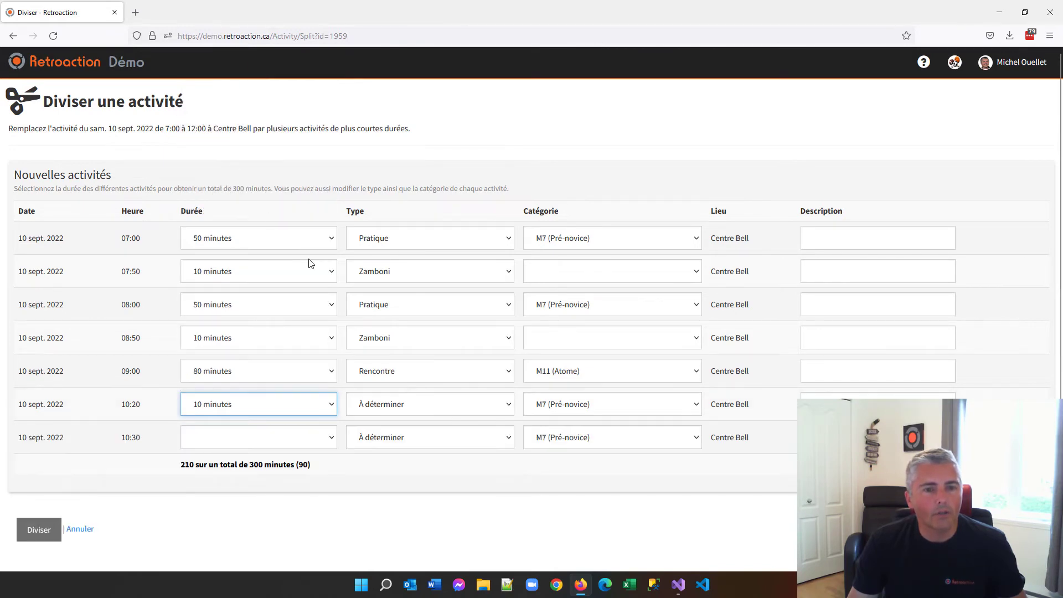
left_click(395, 396)
left_click(384, 490)
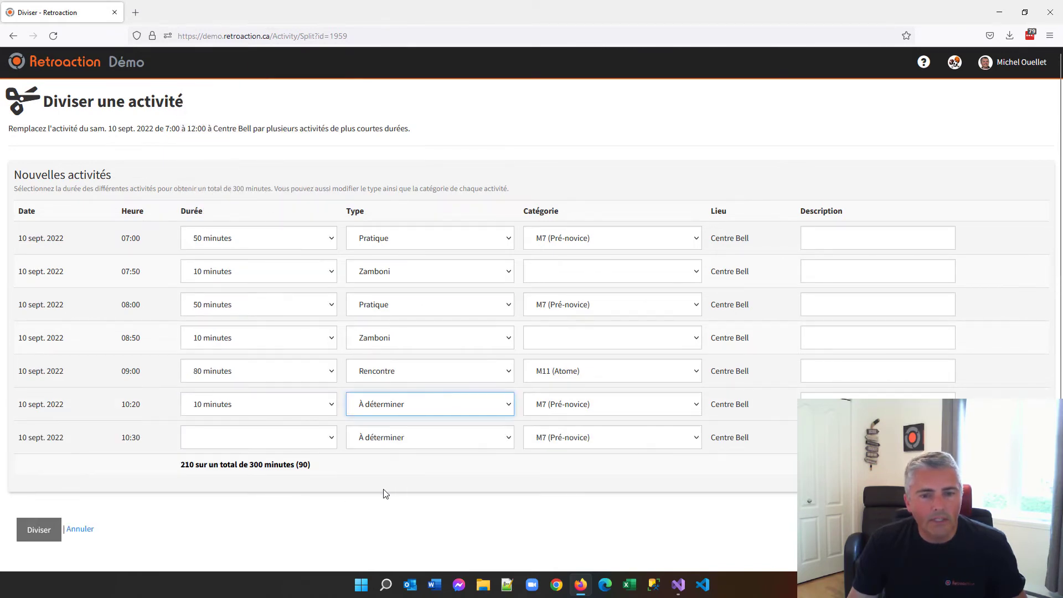
left_click(569, 405)
left_click(565, 431)
Step: Try a duration of 85 minutes for the 10:30 activity and compare the allocated minutes with the required total
left_click(233, 441)
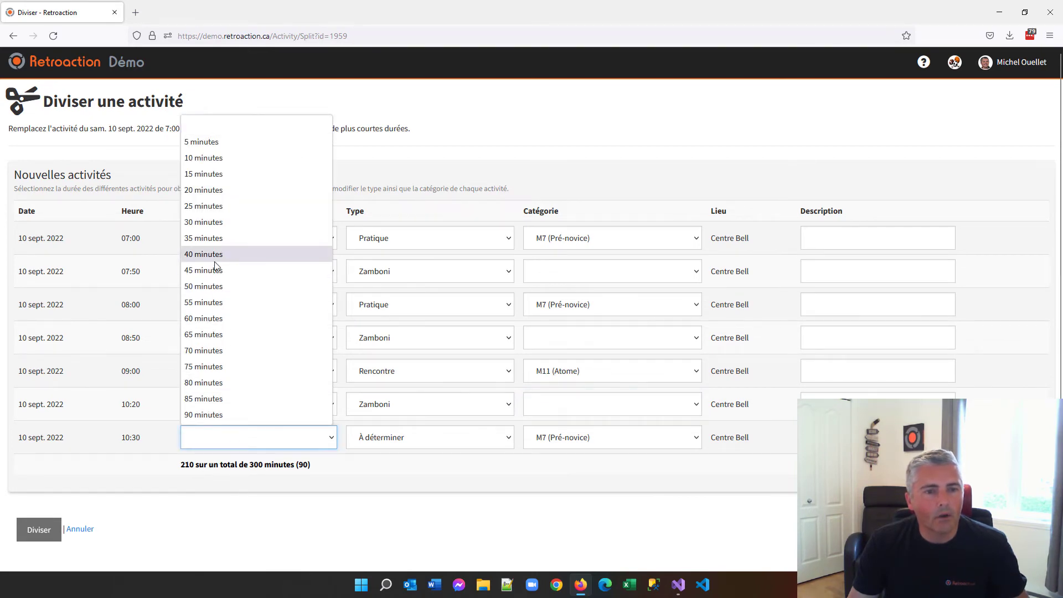
left_click(221, 399)
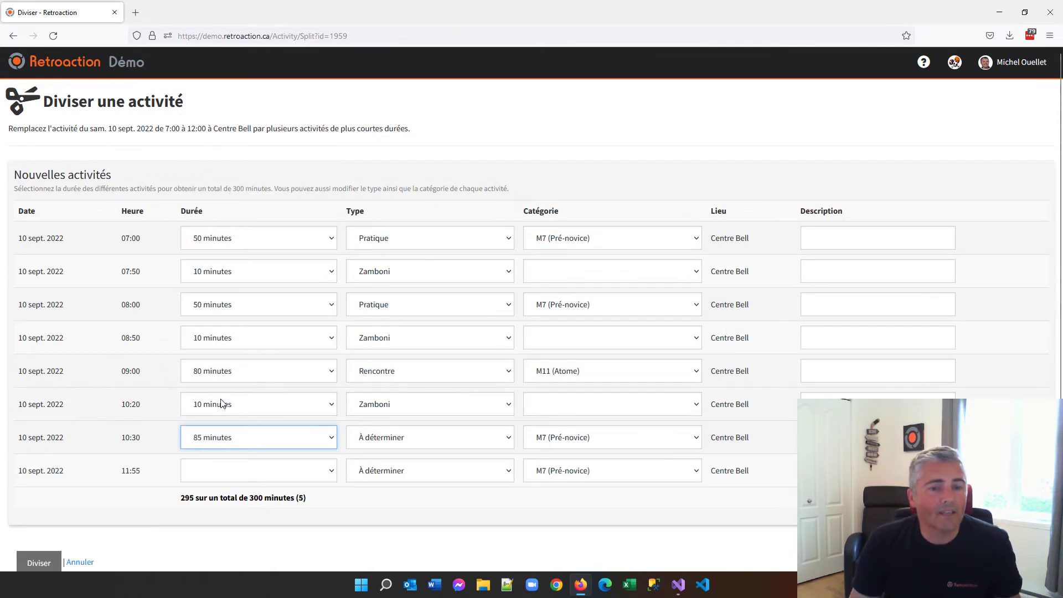
double_click(301, 498)
scroll(128, 488, "down", 2)
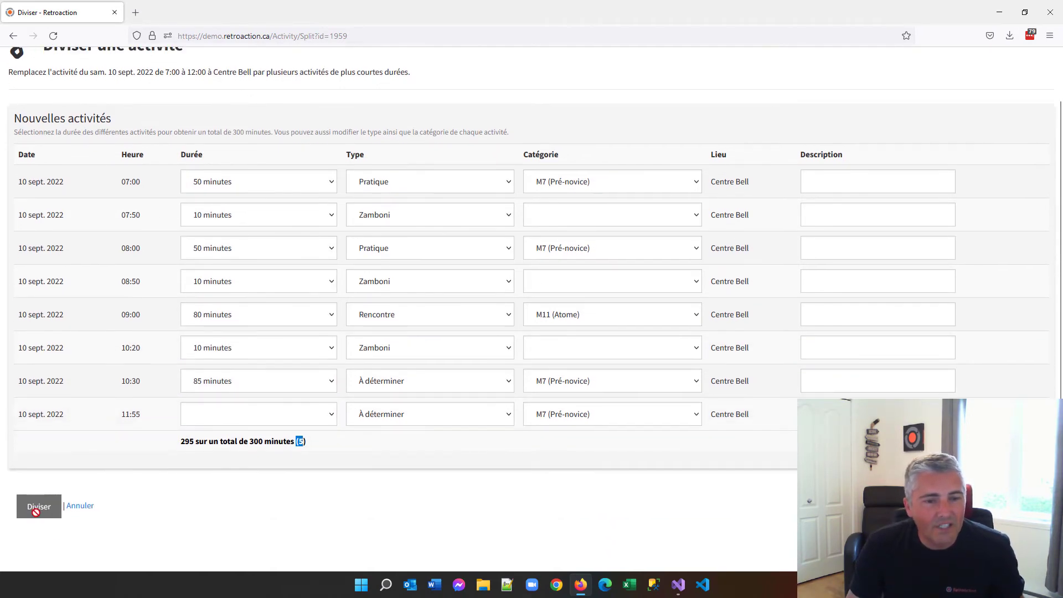
left_click_drag(250, 442, 265, 445)
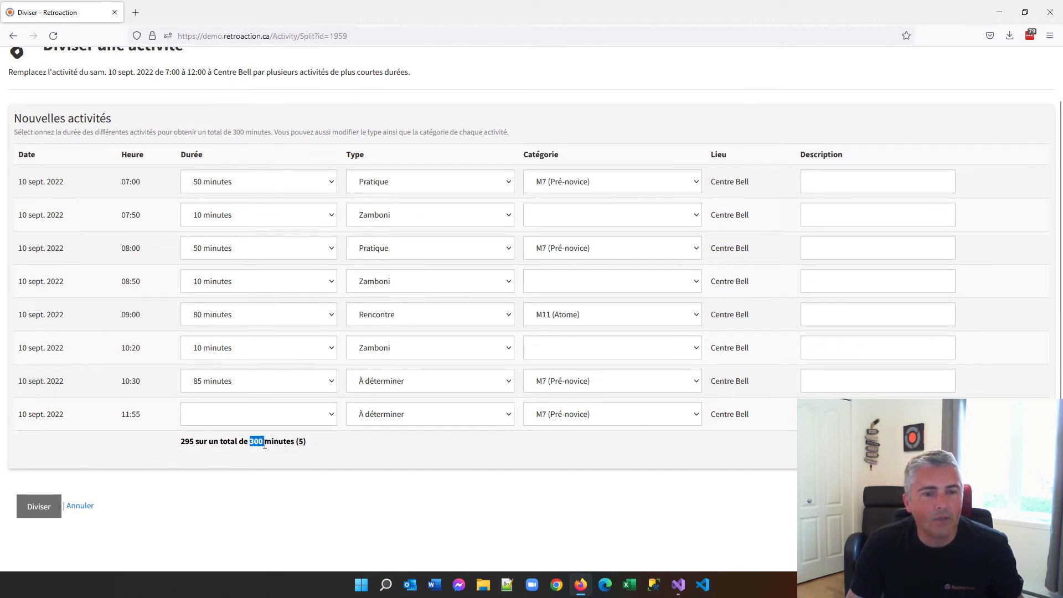
Step: Give the 10:30 activity a duration of 90 minutes, the type Rencontre and the category M11 (Atome)
left_click(213, 381)
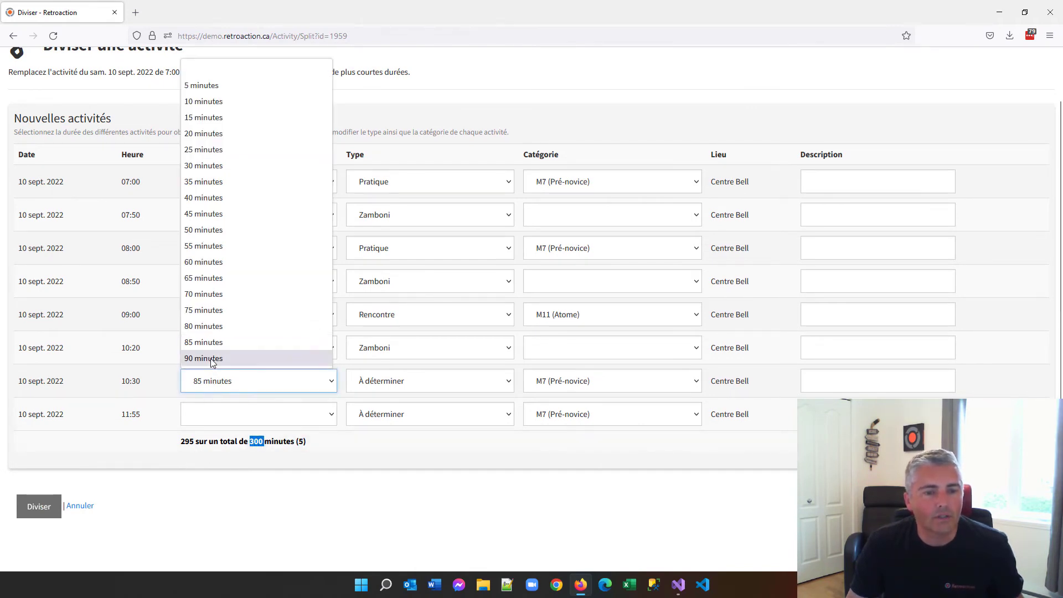
left_click(213, 359)
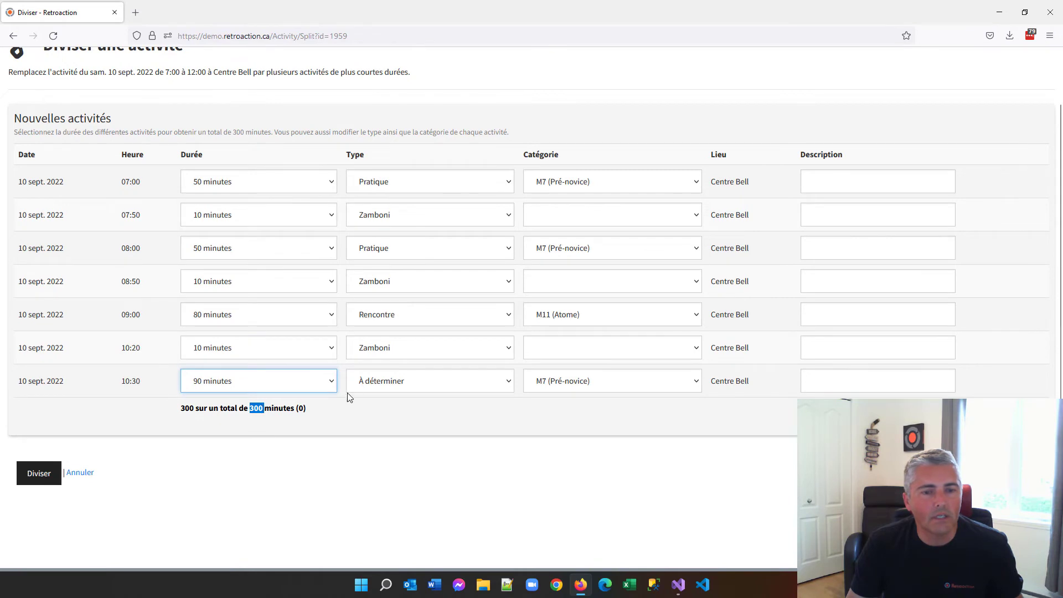
left_click(511, 383)
left_click(380, 451)
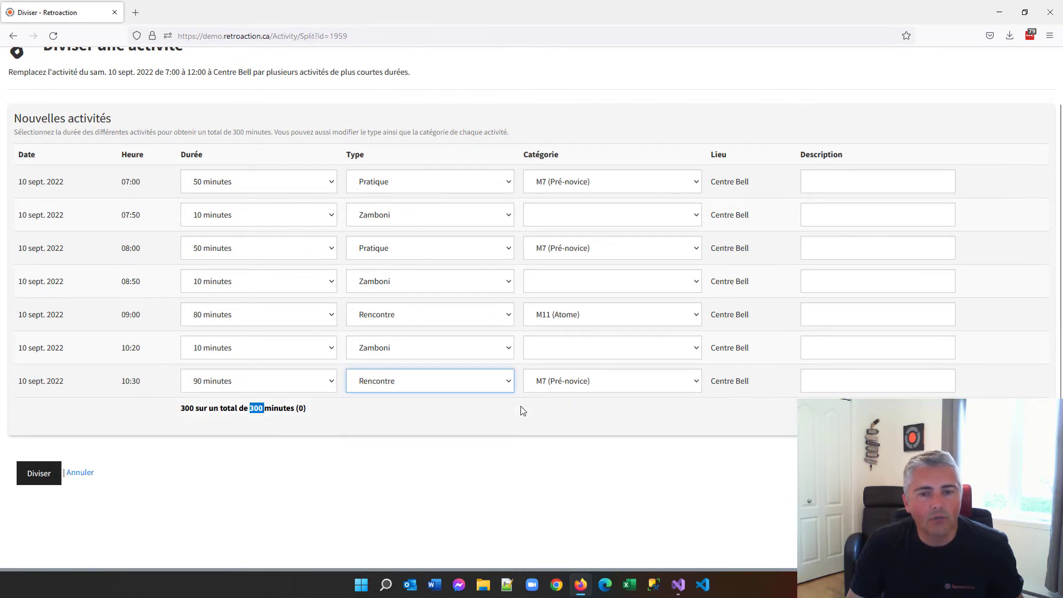
left_click(546, 384)
left_click(561, 452)
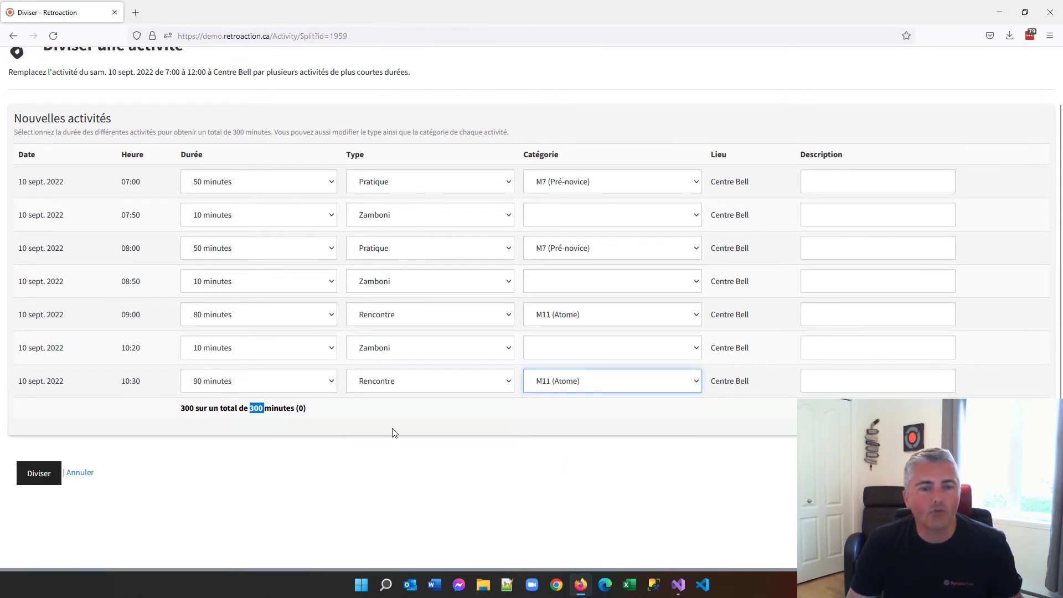
Step: Check the allocated and remaining minutes, and divide the original activity into the defined shorter activities
left_click(362, 410)
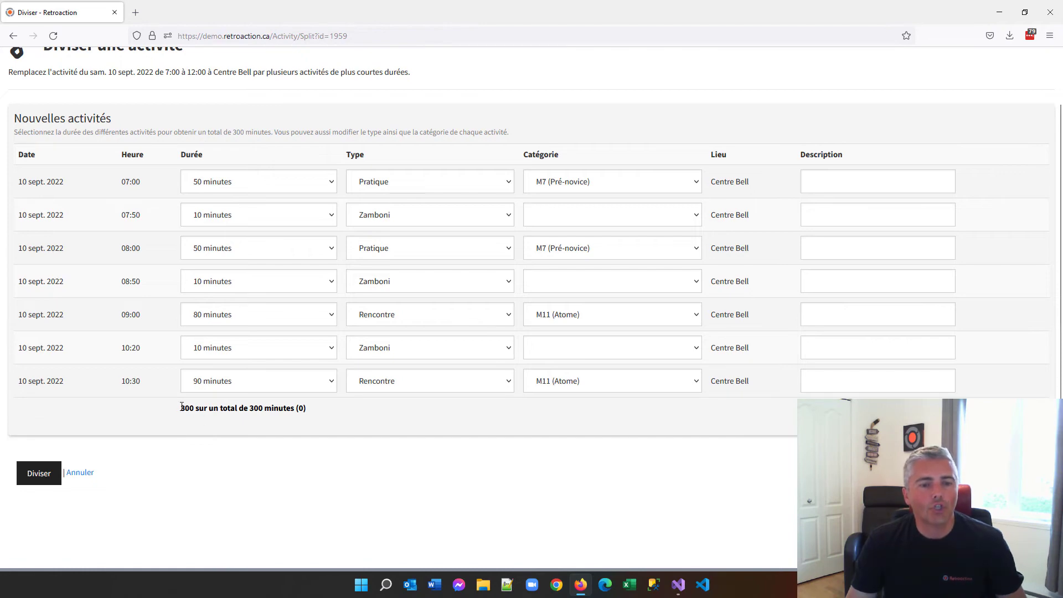
left_click_drag(239, 409, 264, 410)
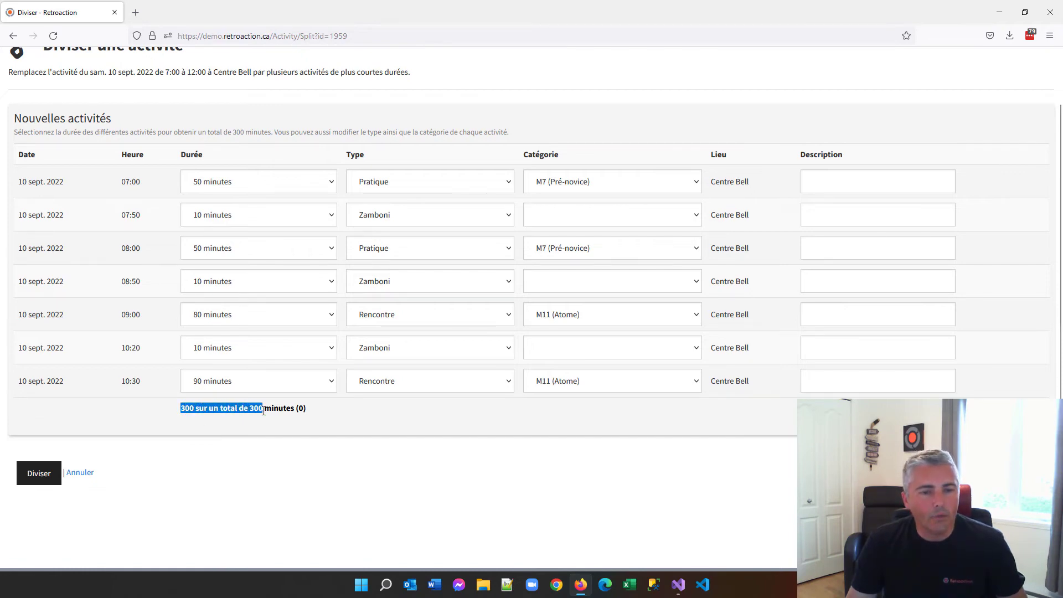
double_click(301, 408)
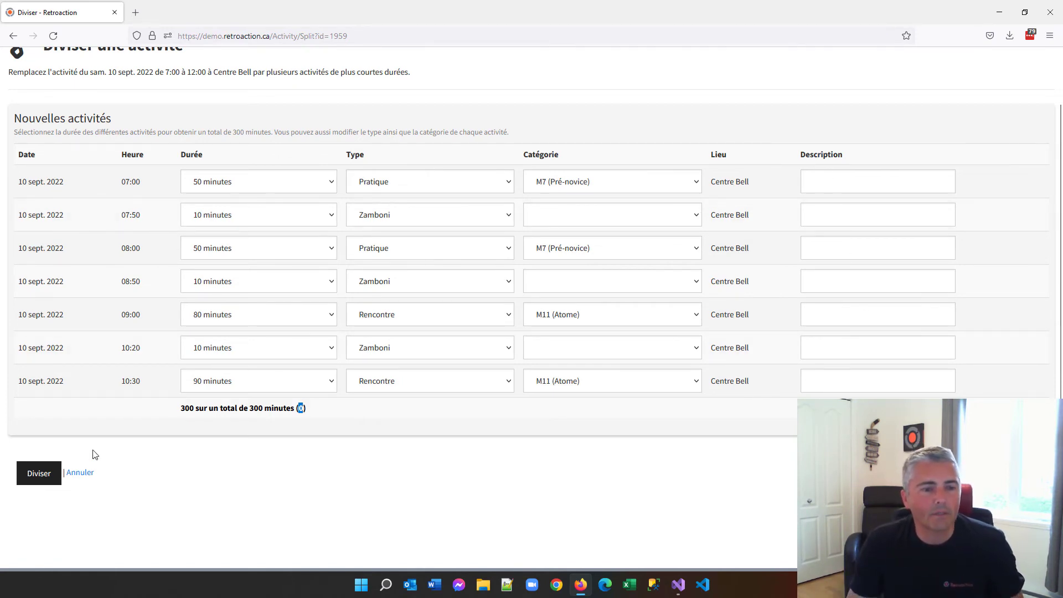
left_click(45, 477)
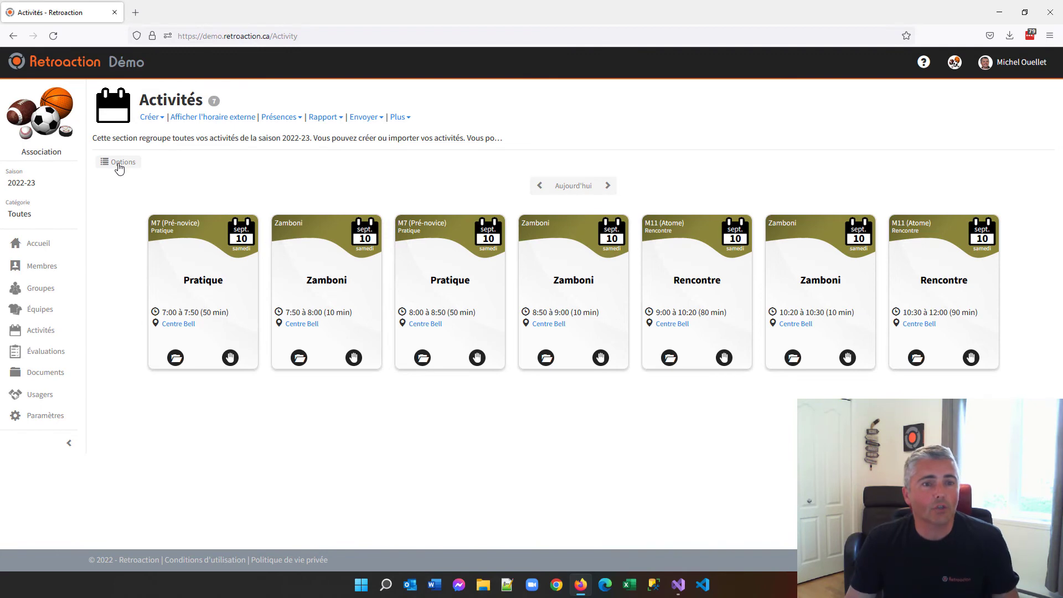
Step: Filter the activity list to show only activities of type Zamboni
left_click(119, 163)
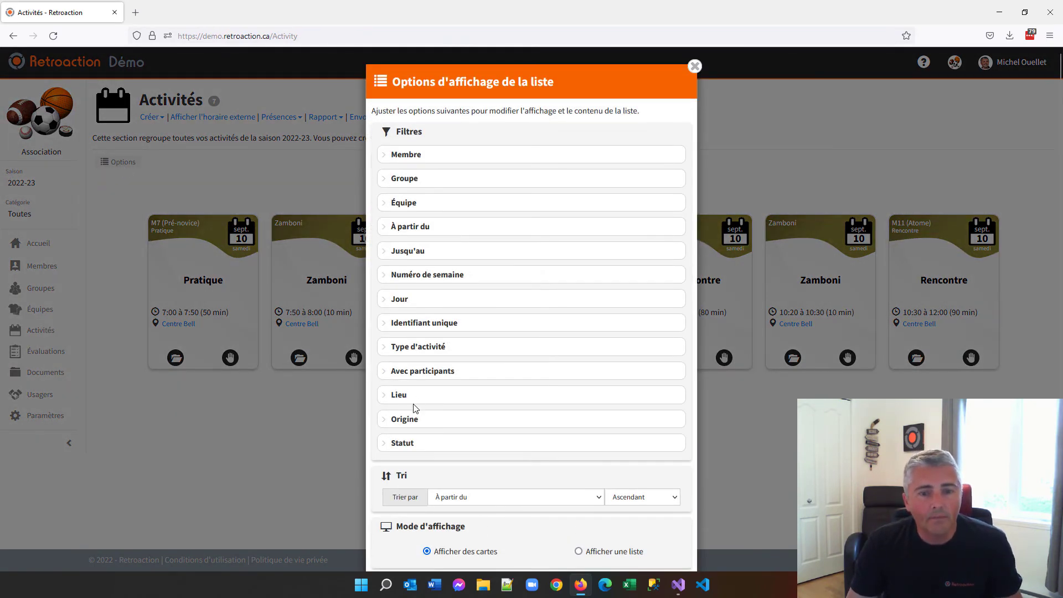
left_click(424, 346)
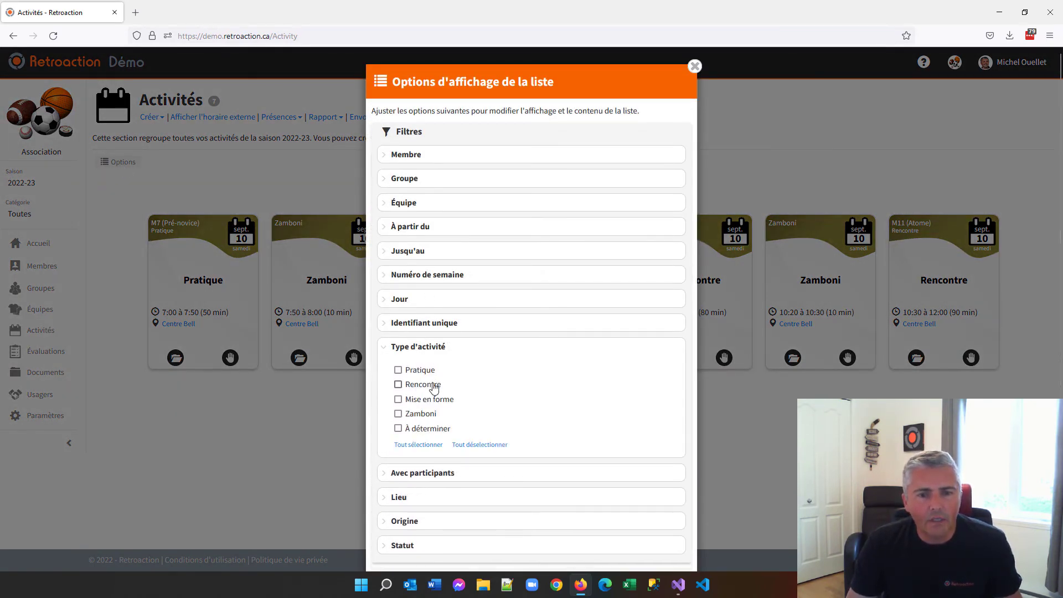
scroll(401, 377, "down", 1)
left_click(398, 351)
scroll(517, 356, "down", 3)
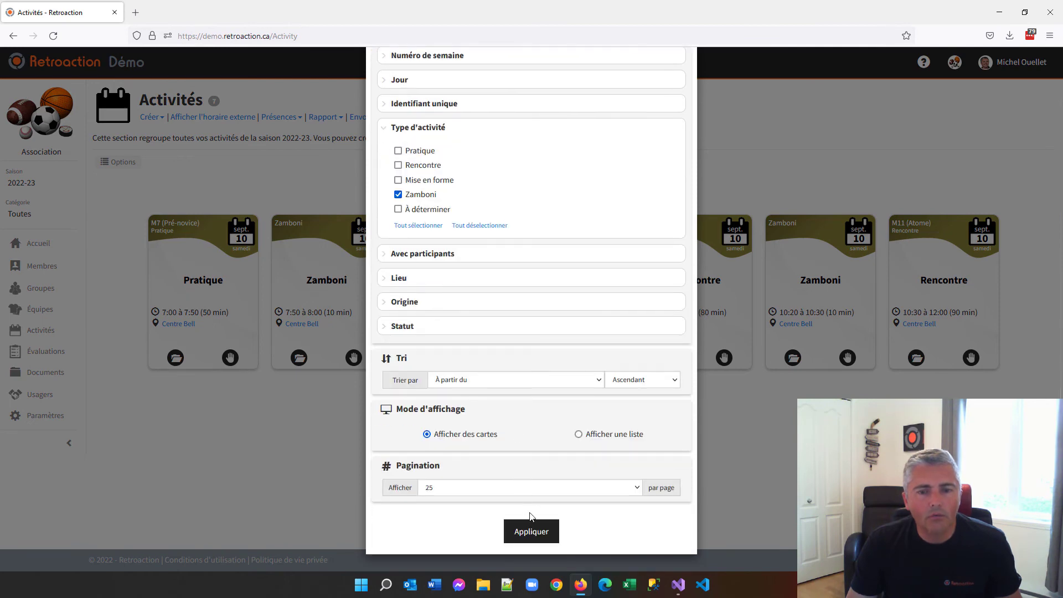
left_click(528, 530)
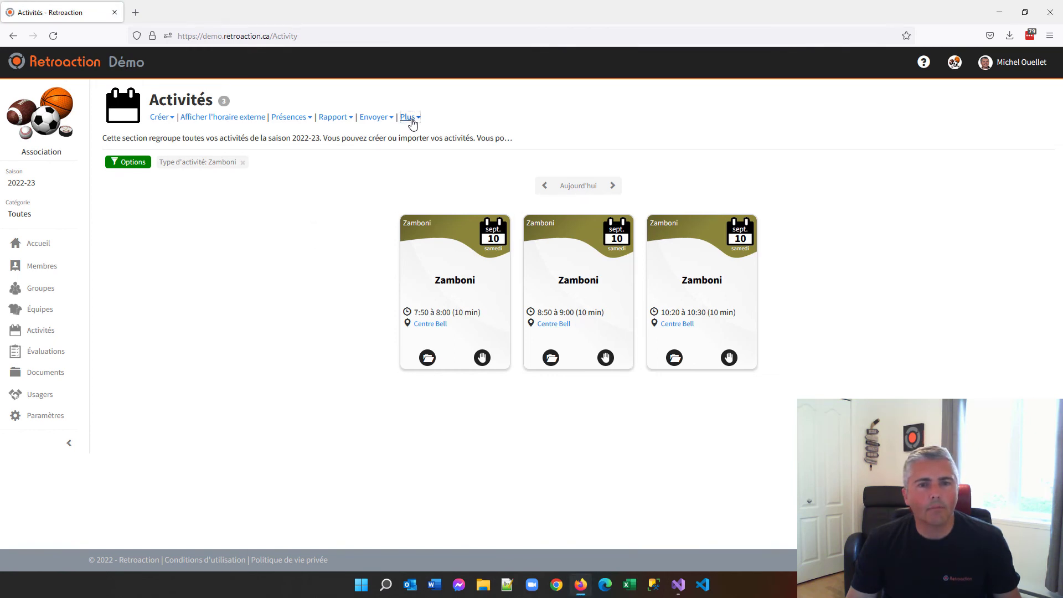
Step: Delete all the Zamboni activities in the filtered list in bulk and remove the Zamboni activity type filter
left_click(408, 118)
left_click(425, 189)
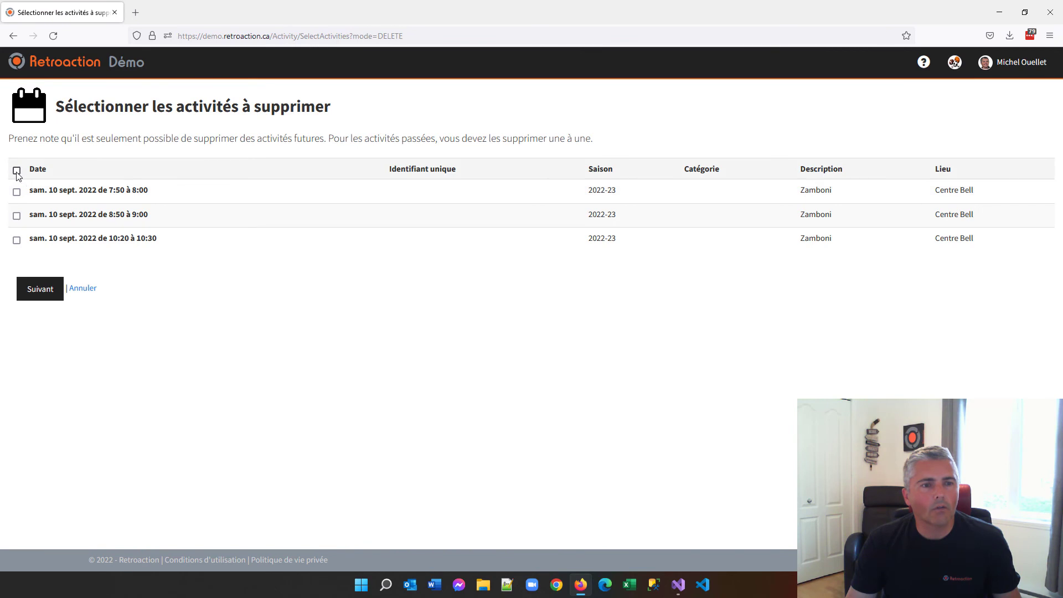
left_click(45, 291)
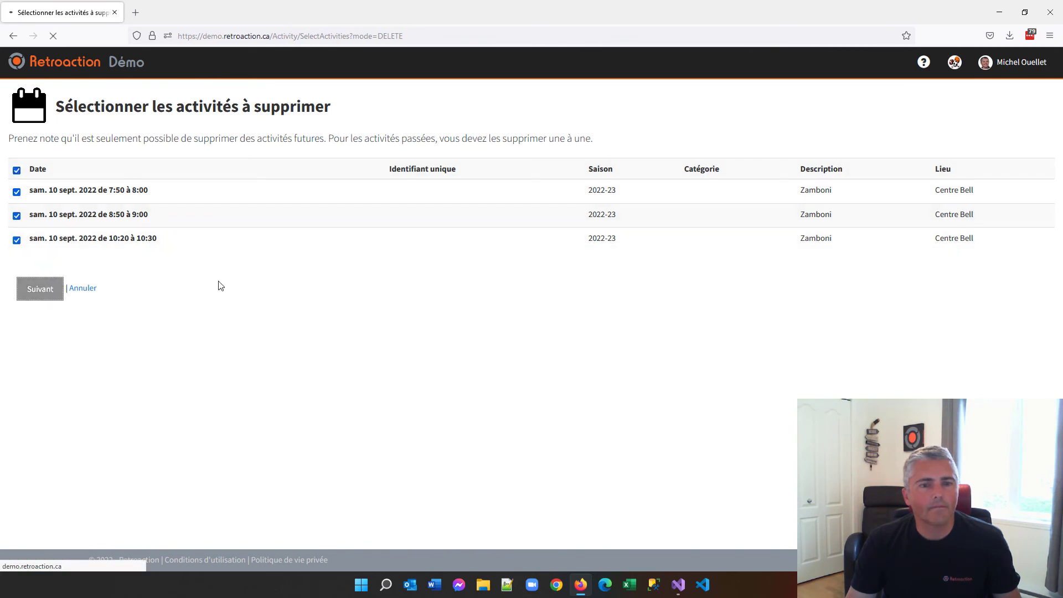
left_click(216, 302)
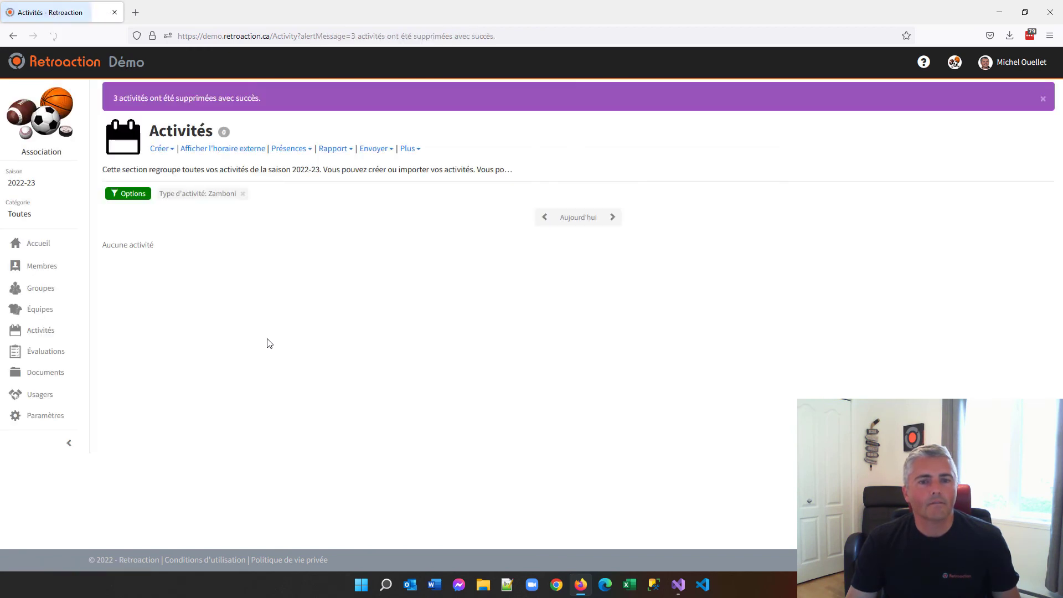
left_click(242, 194)
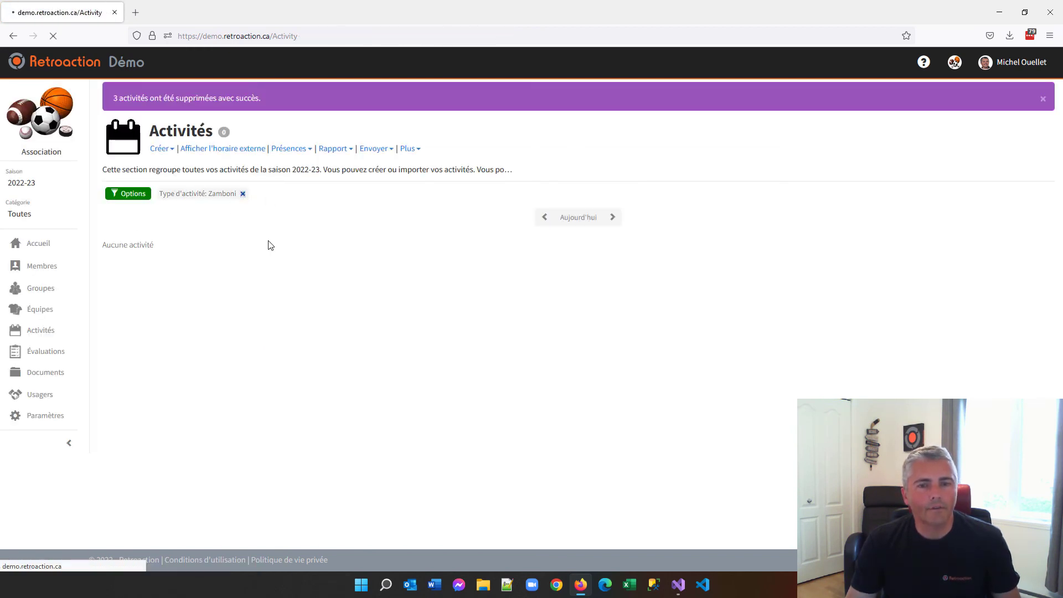